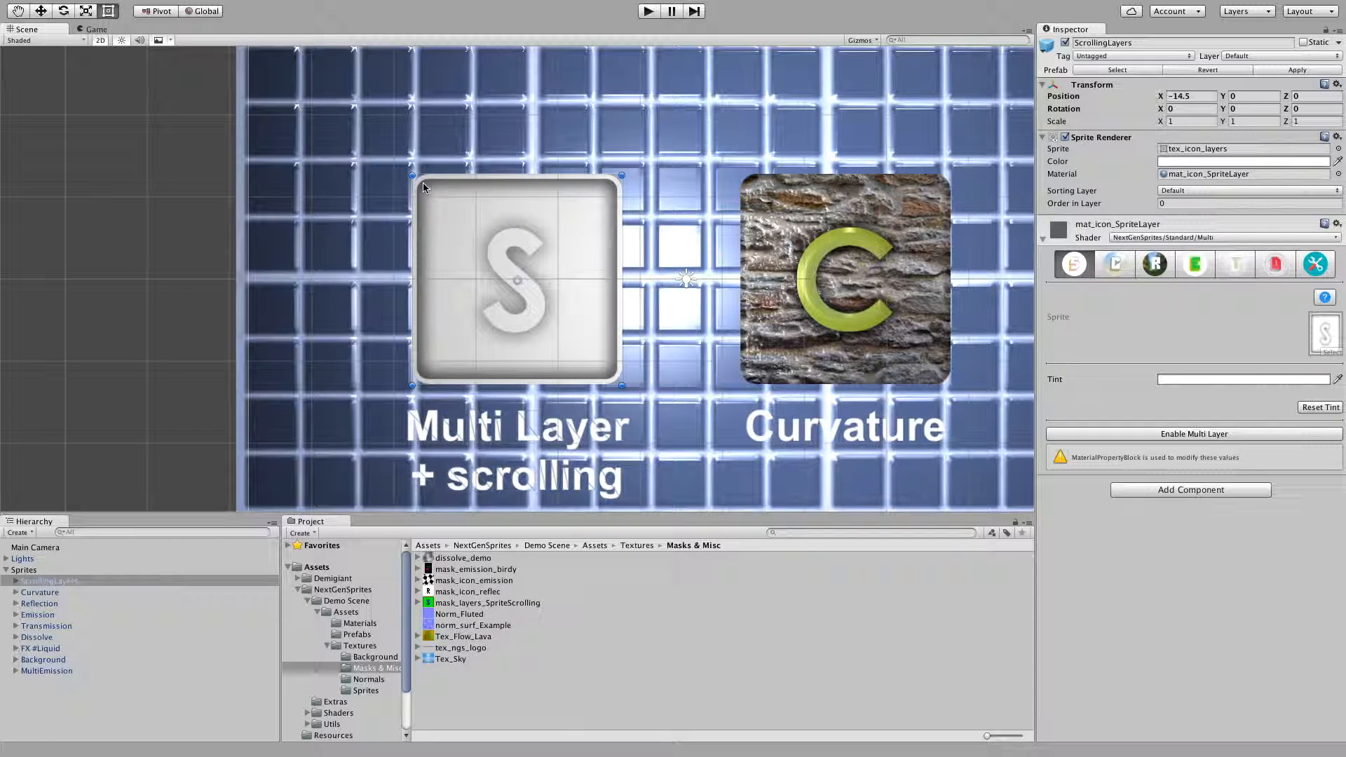
Step: Enable Multi Layer on the ScrollingLayers sprite's material and locate the Layer 2 and Layer 3 textures among the project assets
click(1167, 436)
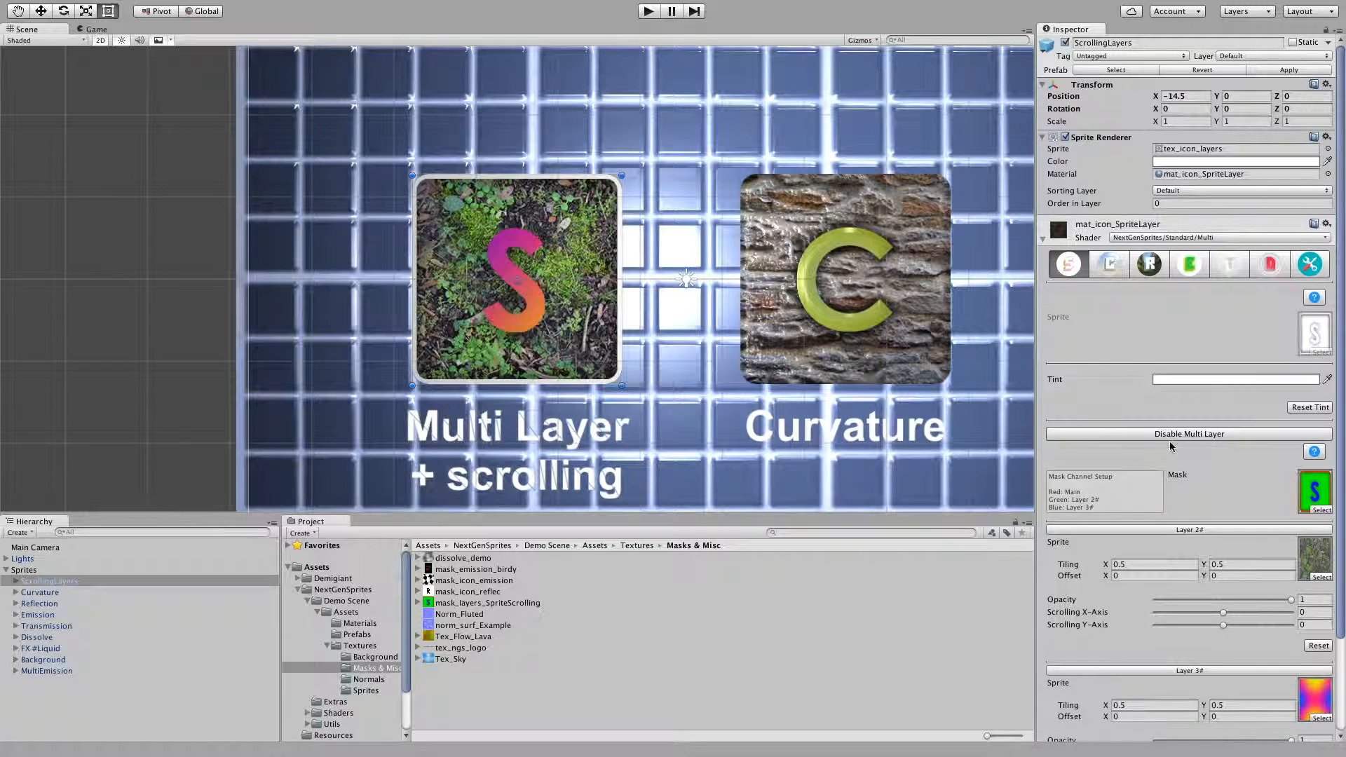
scroll(1168, 440, down, 3)
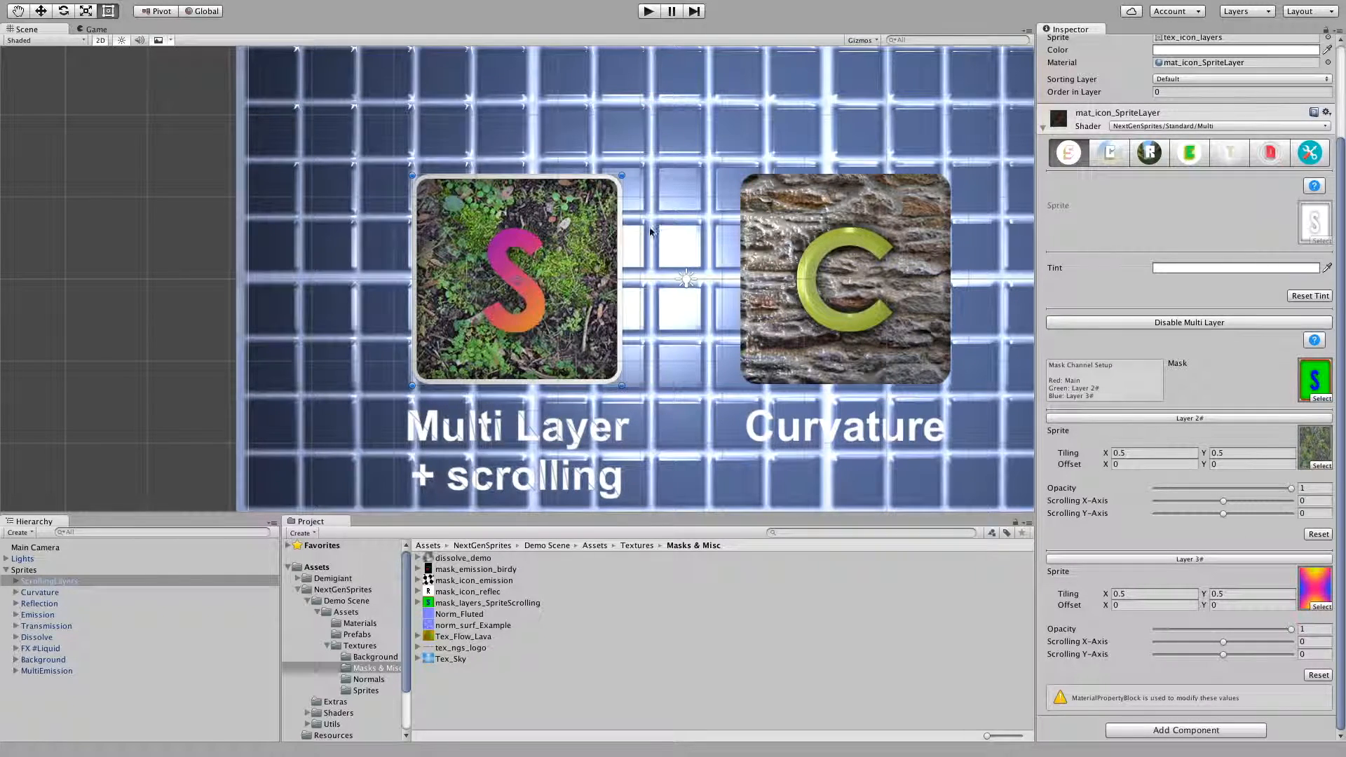
click(1328, 451)
click(1313, 602)
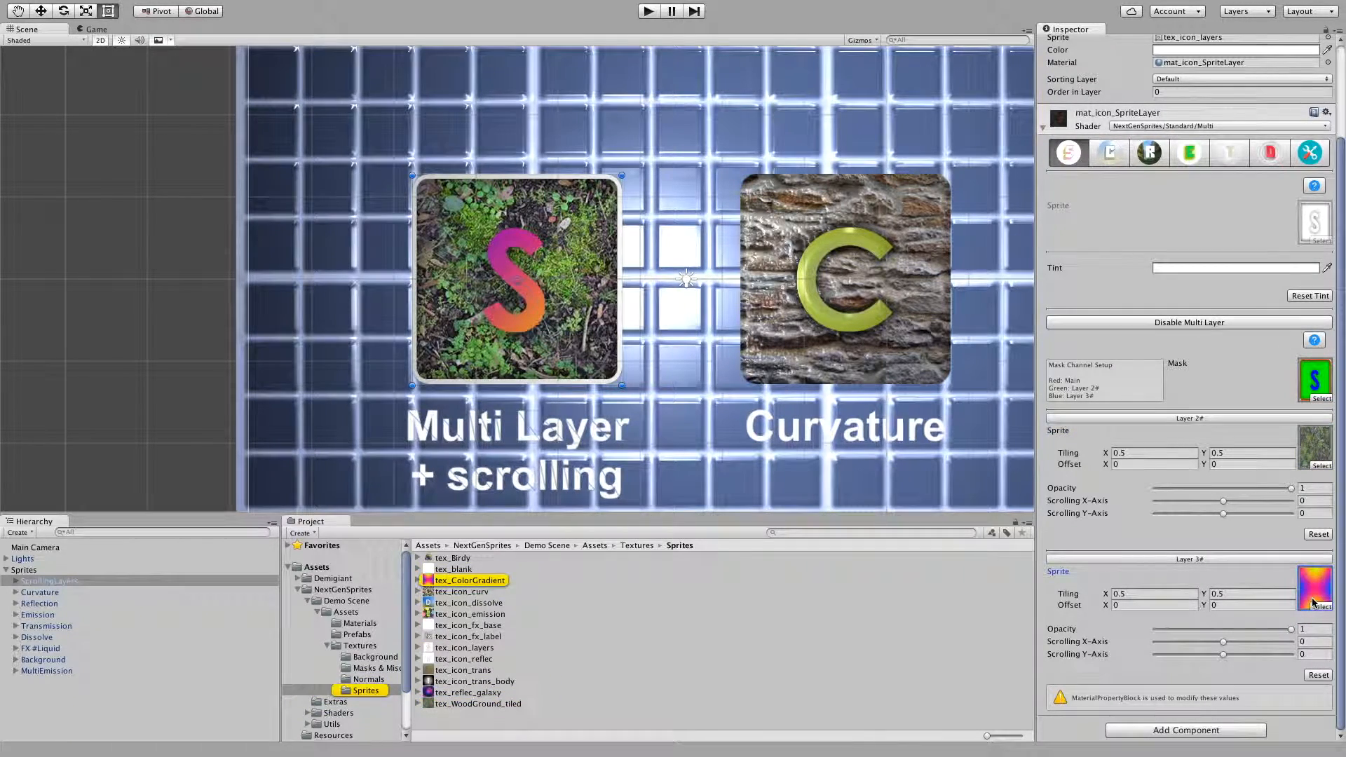
Step: Open the multi-layer mask texture in Preview, examine its colour regions at different magnifications, and return to Unity
double_click(1315, 380)
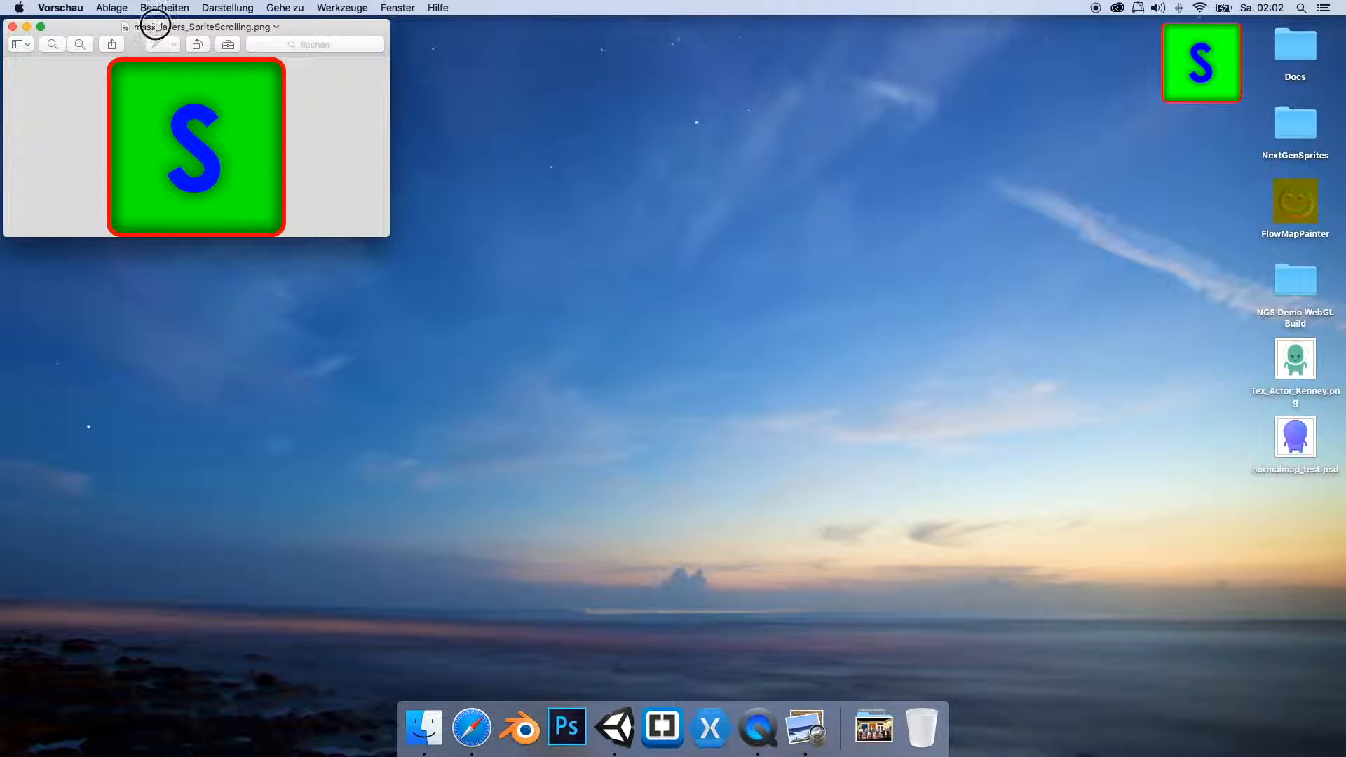
drag(151, 24, 367, 159)
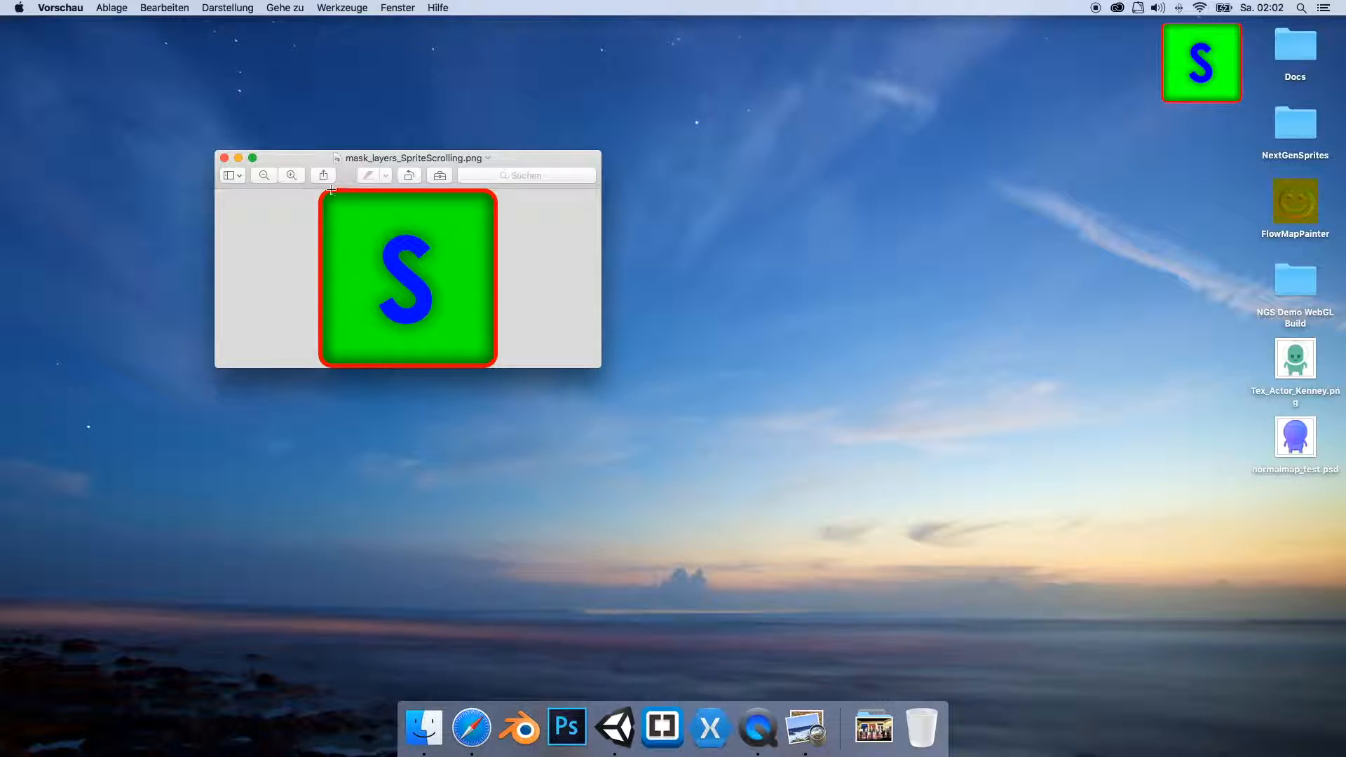
click(264, 176)
click(291, 175)
click(291, 176)
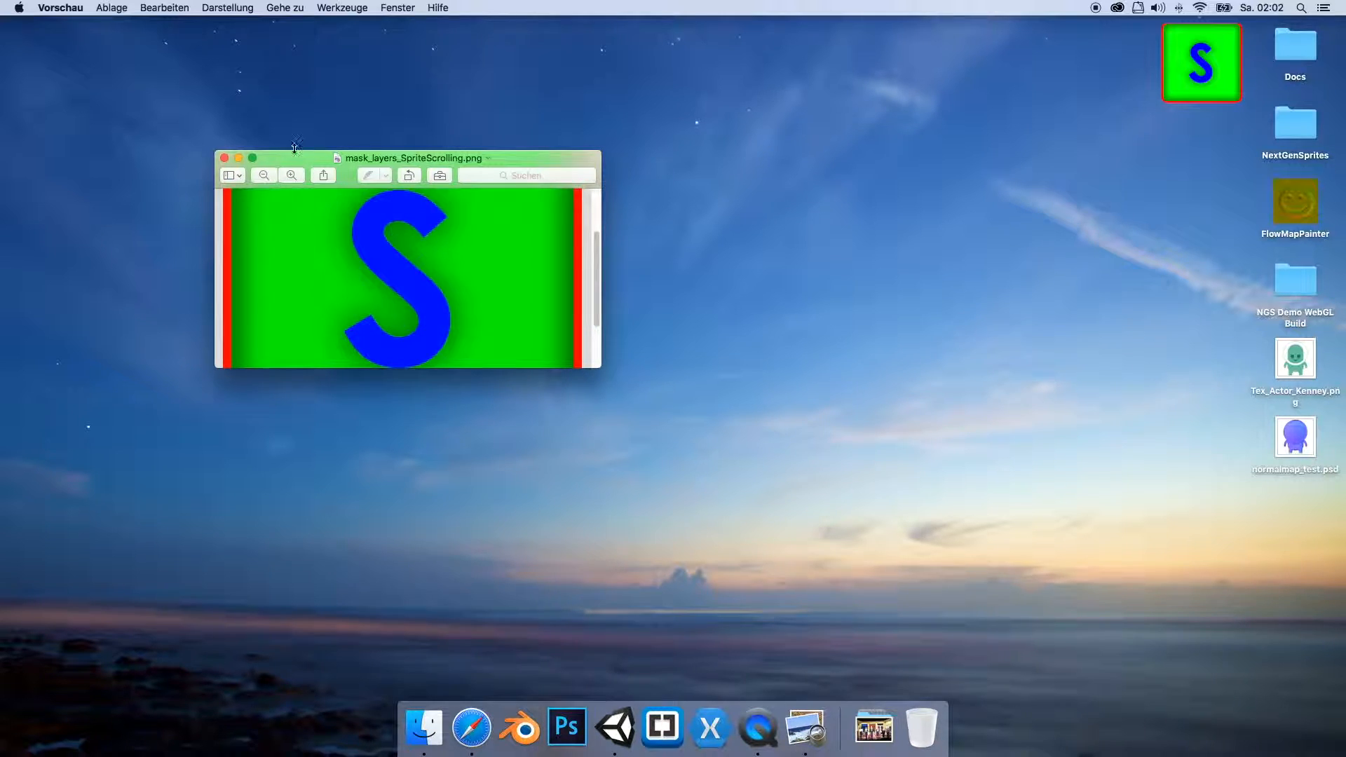
click(264, 176)
key(ctrl+Right)
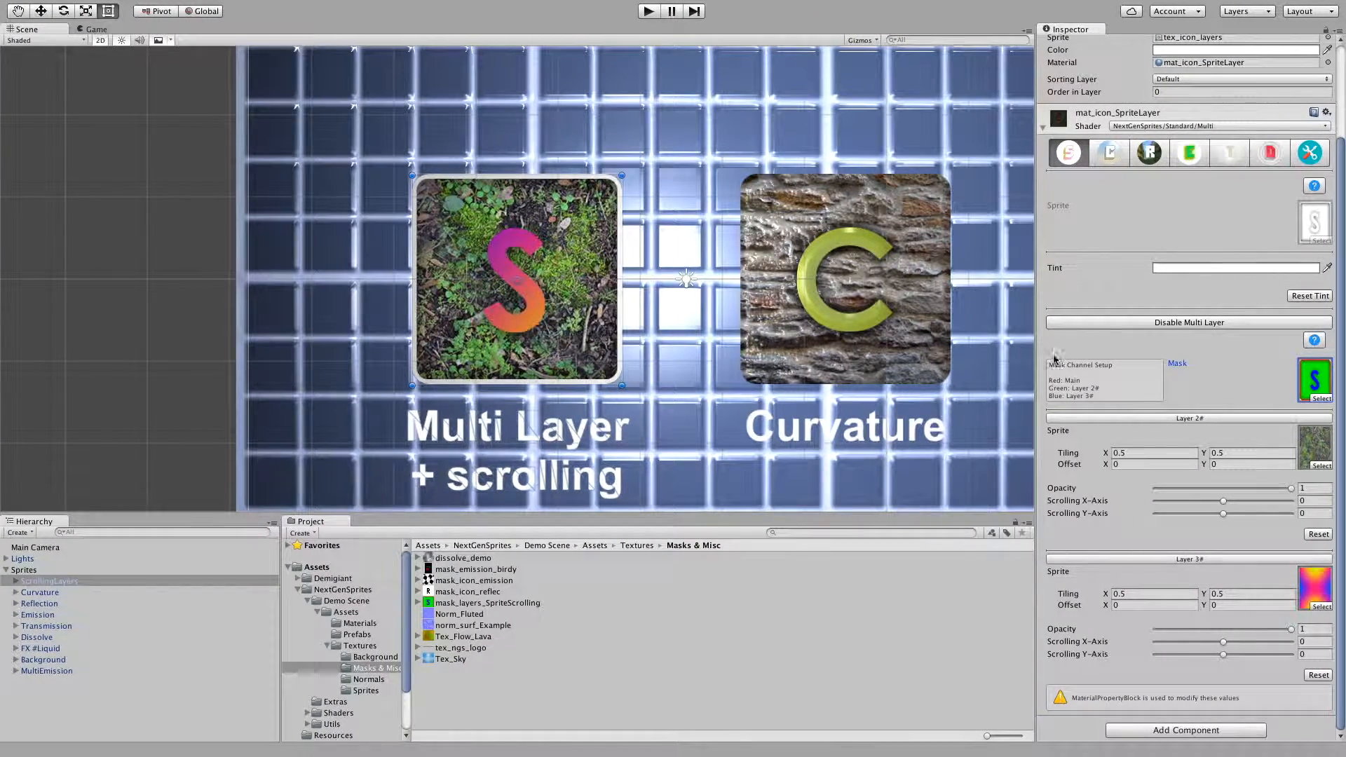
Step: Try tex_reflec_galaxy as the Layer 2 sprite and undo the swap
click(1322, 465)
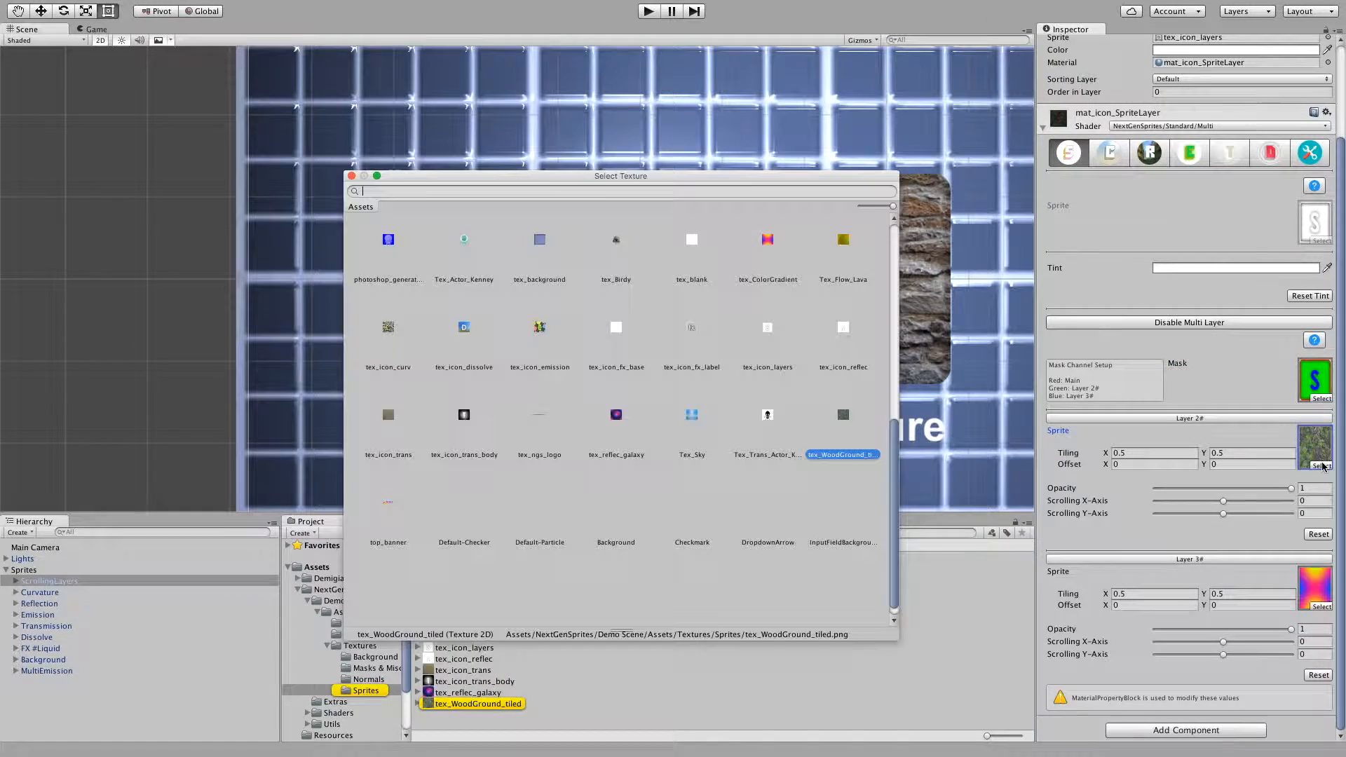
double_click(618, 422)
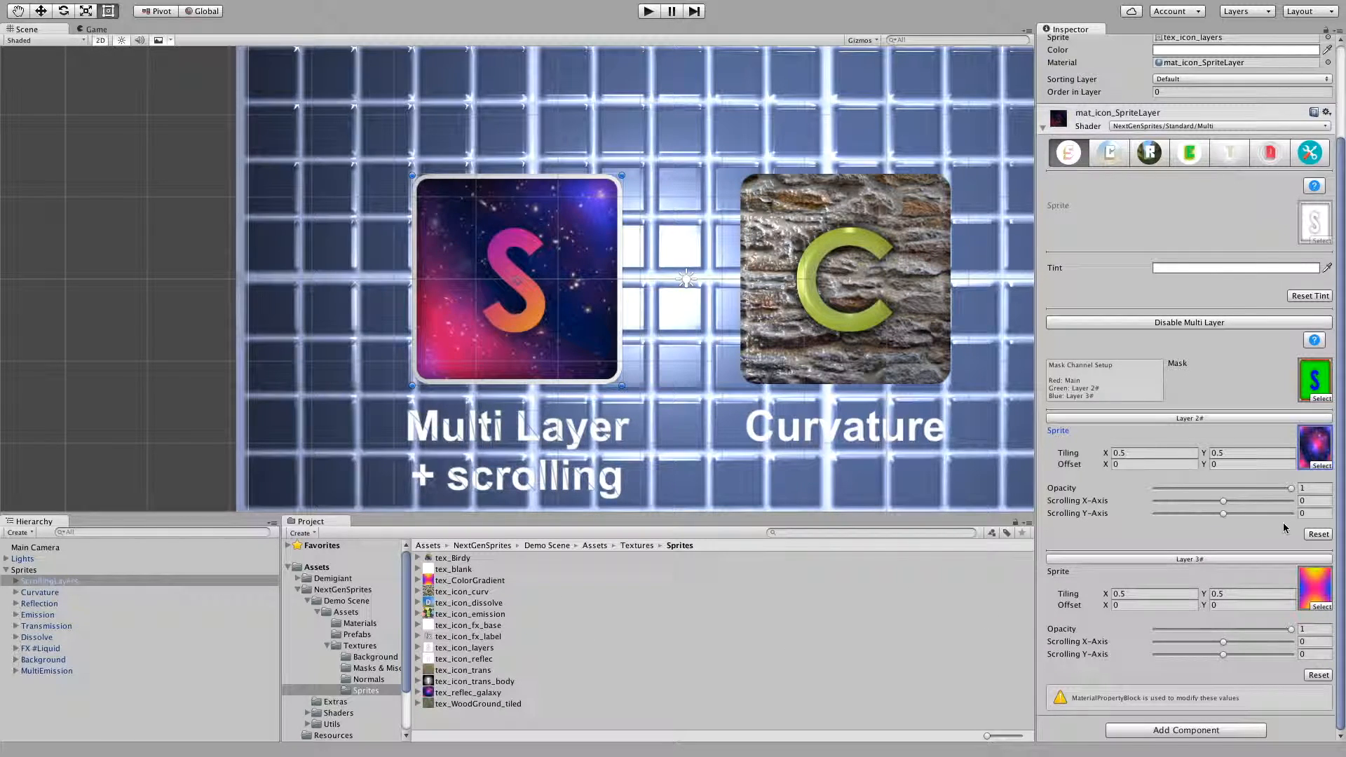
key(super+z)
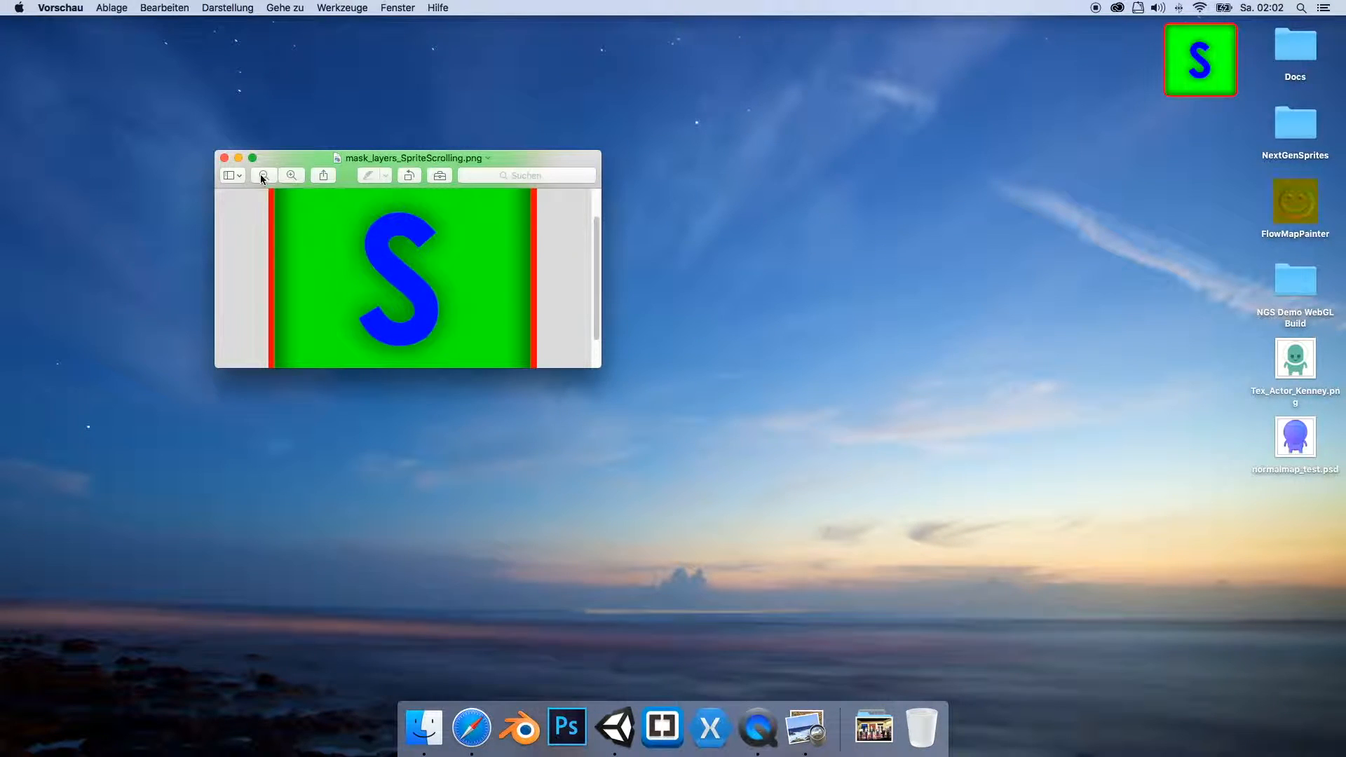
Step: Examine mask_layers_SpriteScrolling.png as a whole in an enlarged Preview window and close it
click(259, 177)
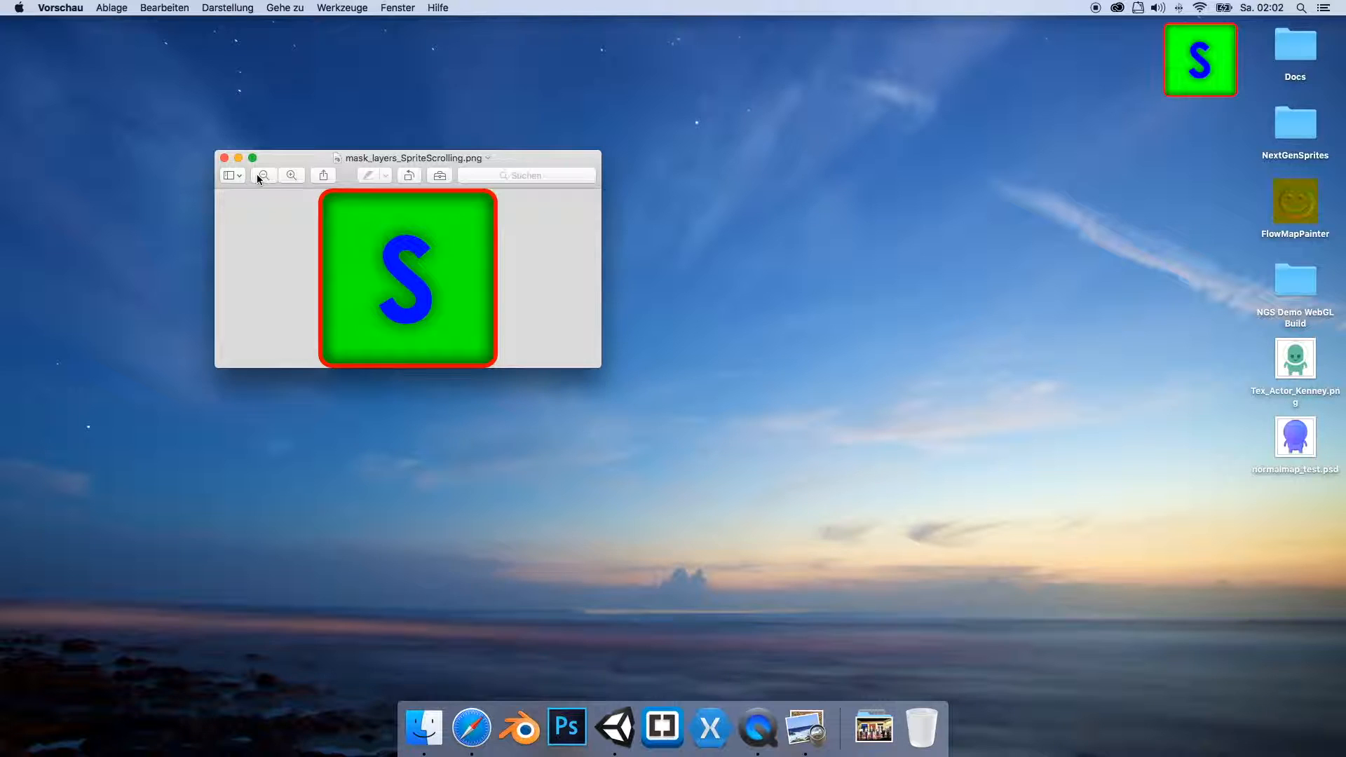
drag(269, 372, 265, 432)
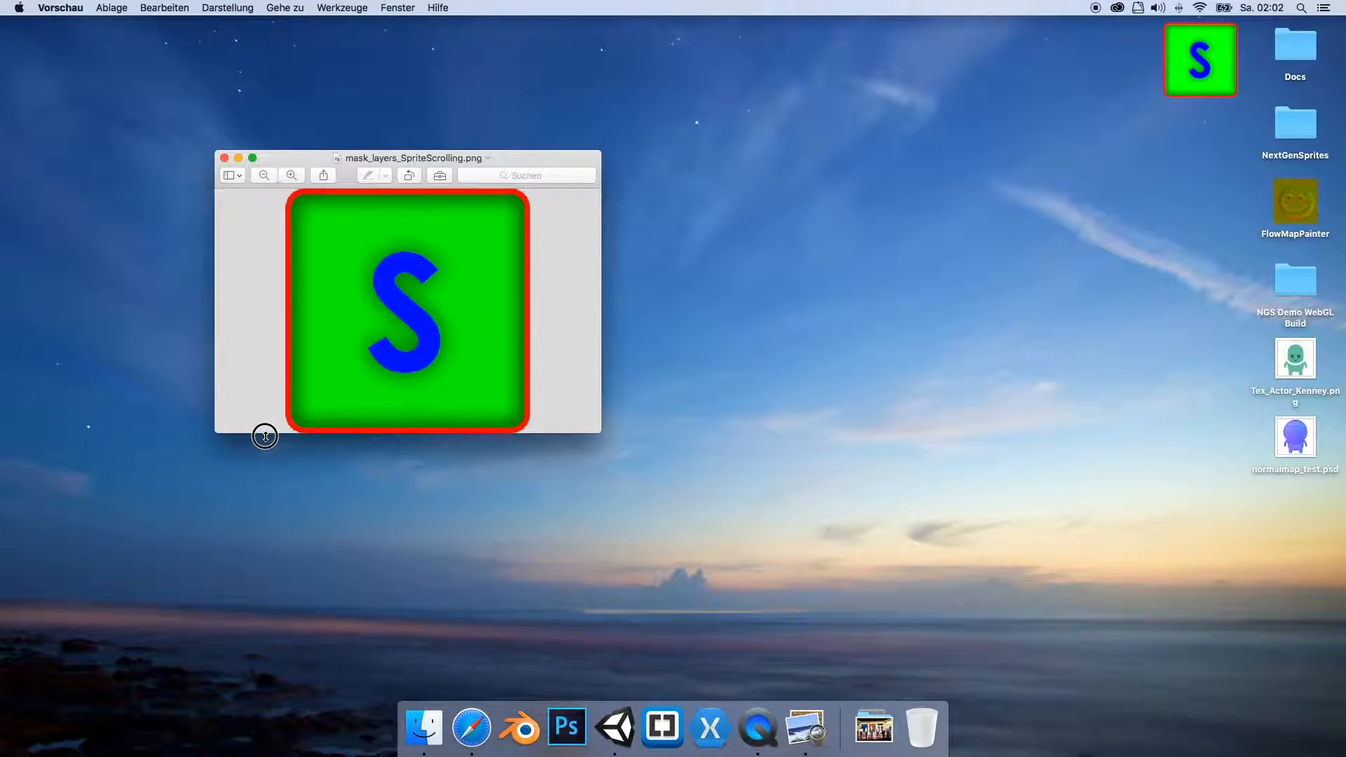
click(224, 158)
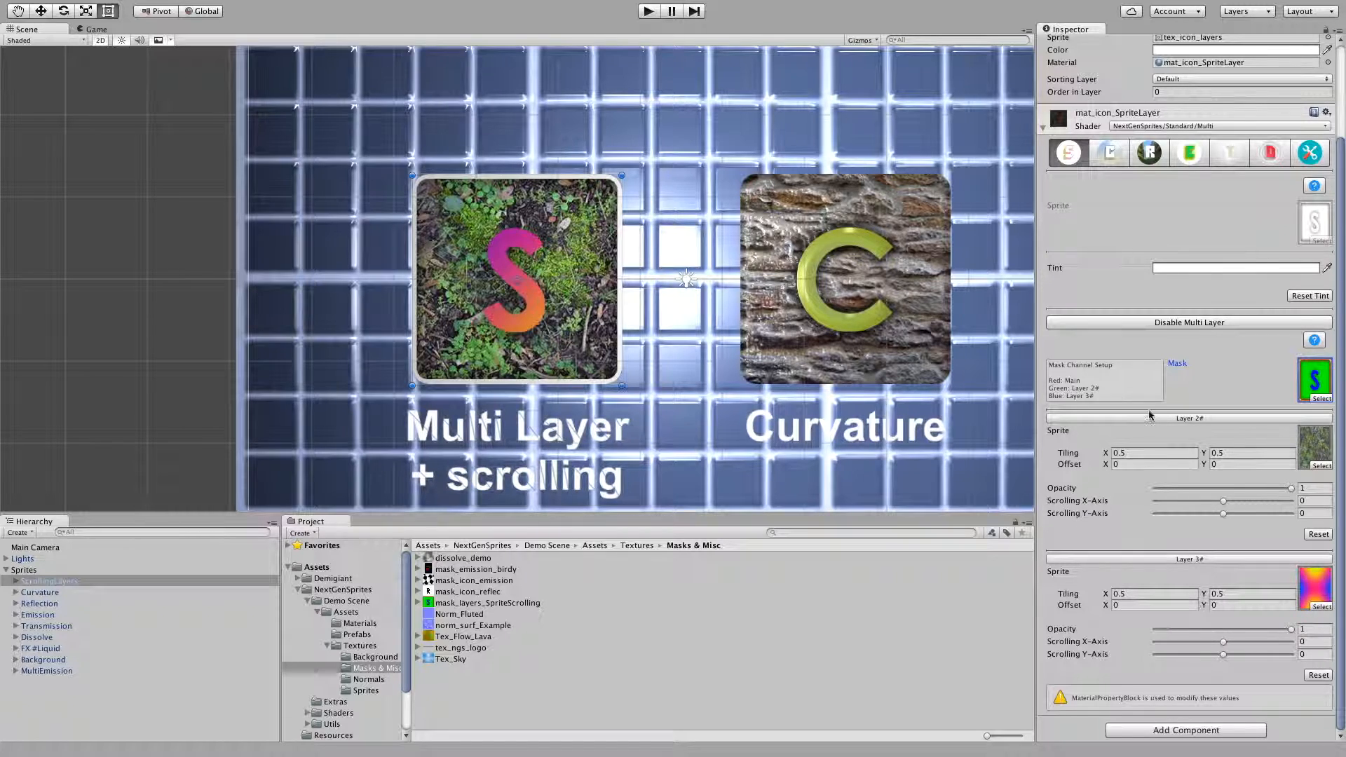
Step: Set Layer 2's Scrolling X-Axis to 0.2, and reverse the direction with -0.2
click(1322, 500)
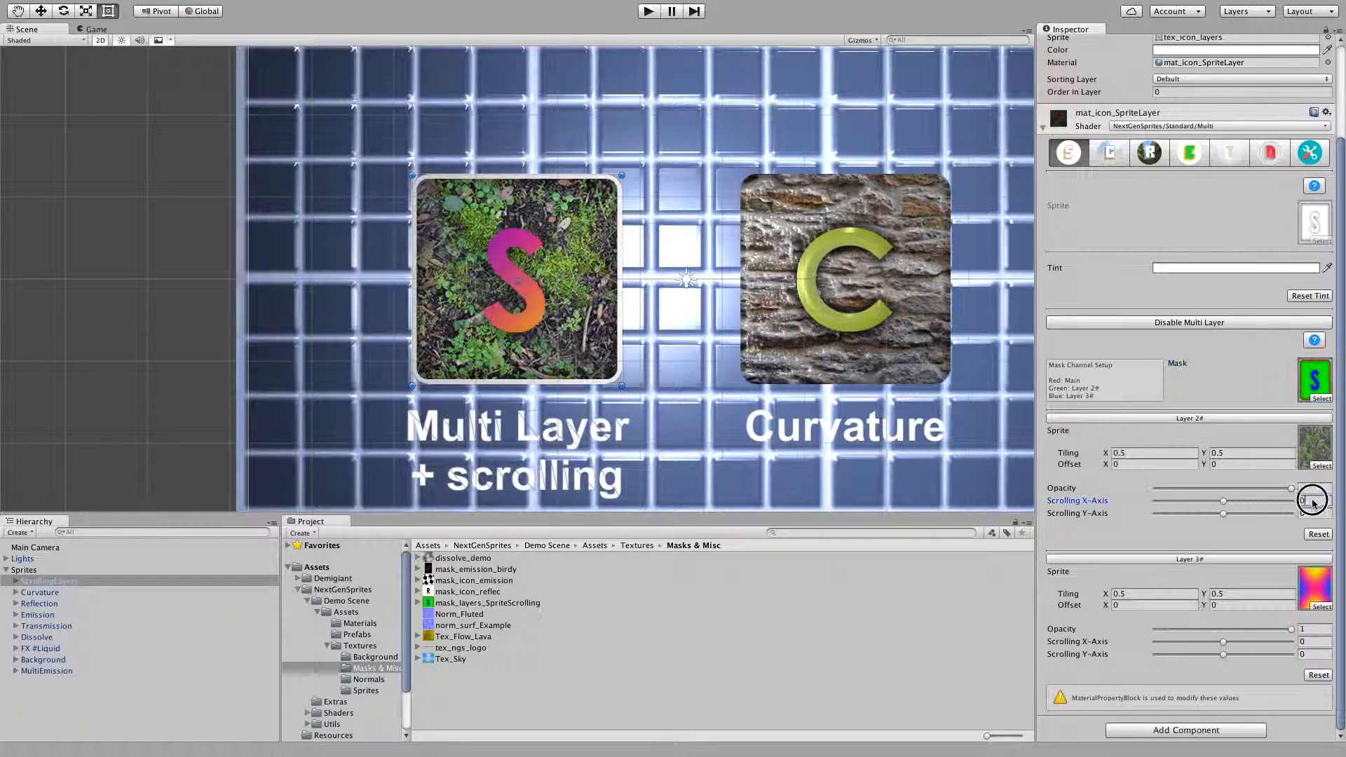
text(.2)
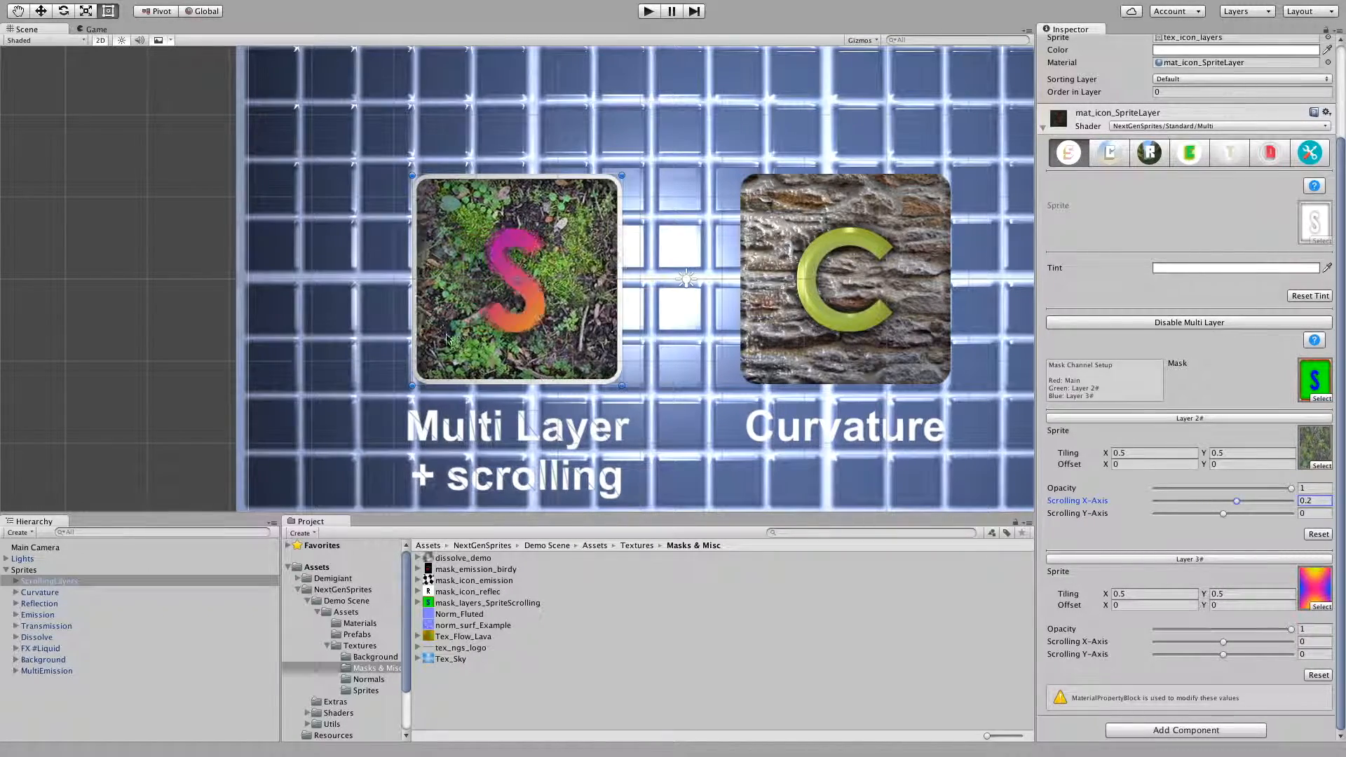
click(1304, 501)
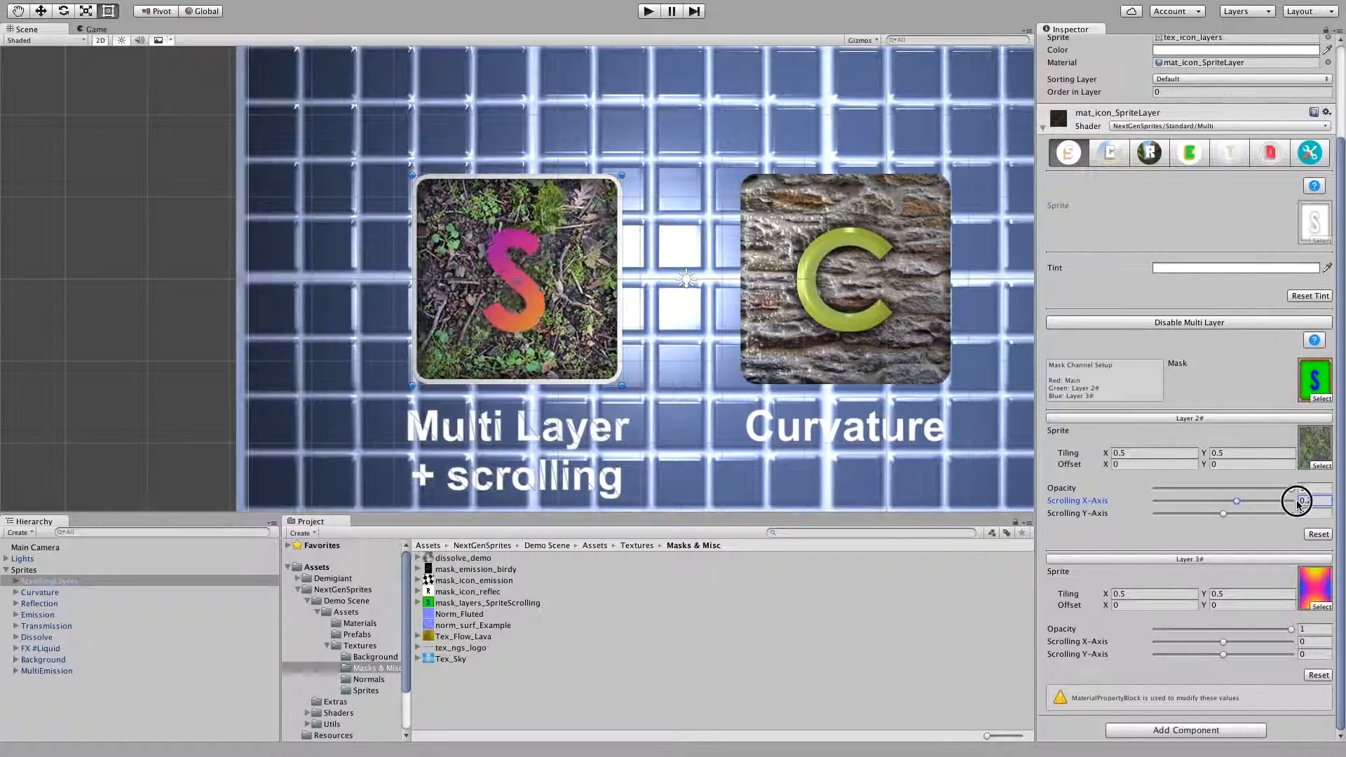
key(Home)
text(-)
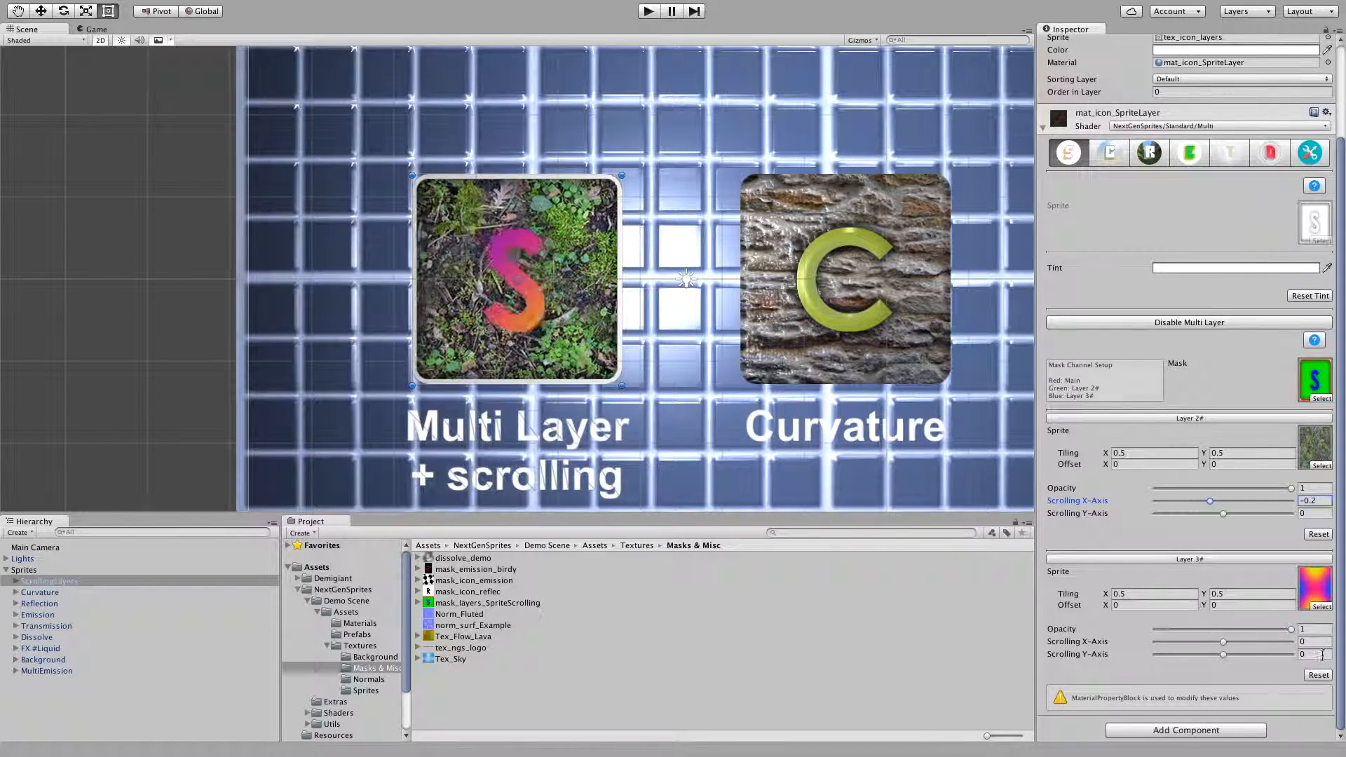
Step: Set Layer 3's Scrolling Y-Axis to 0.3
click(1295, 653)
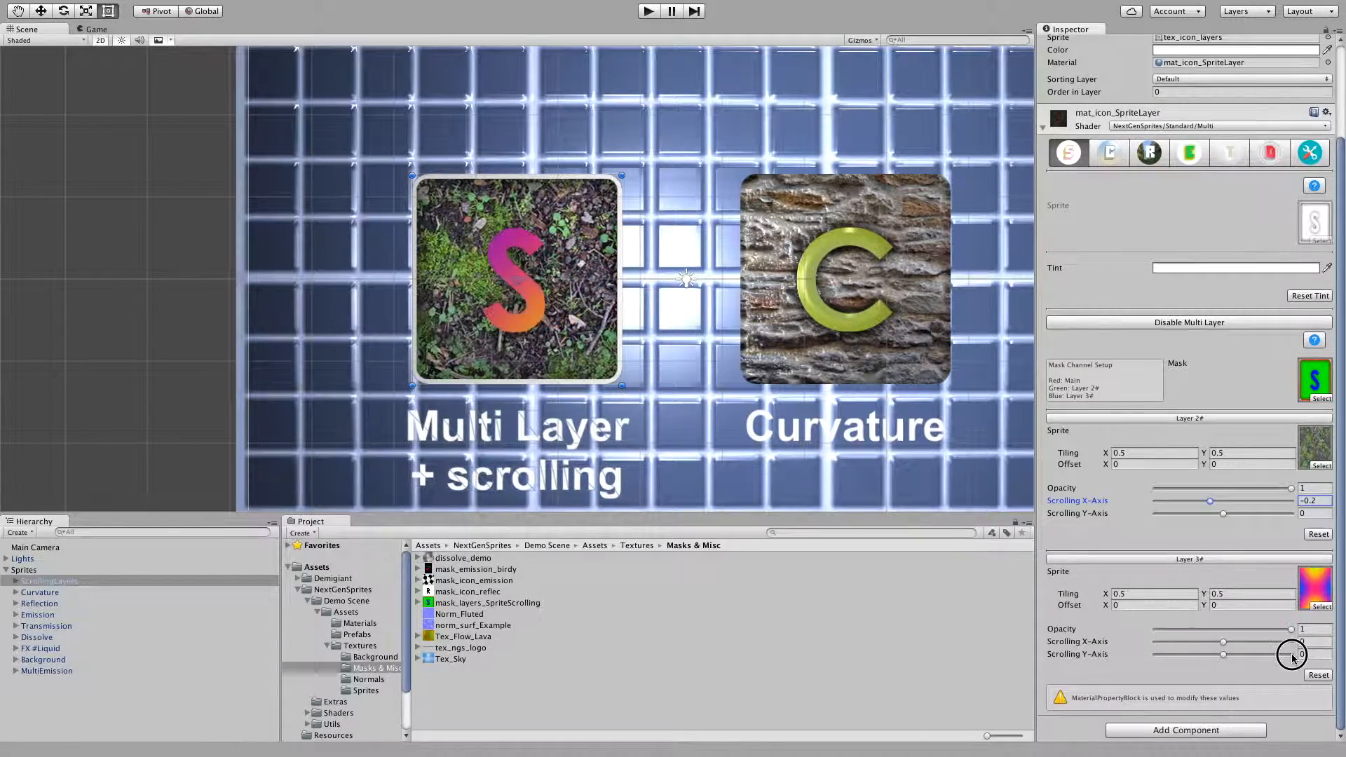
text(0.3)
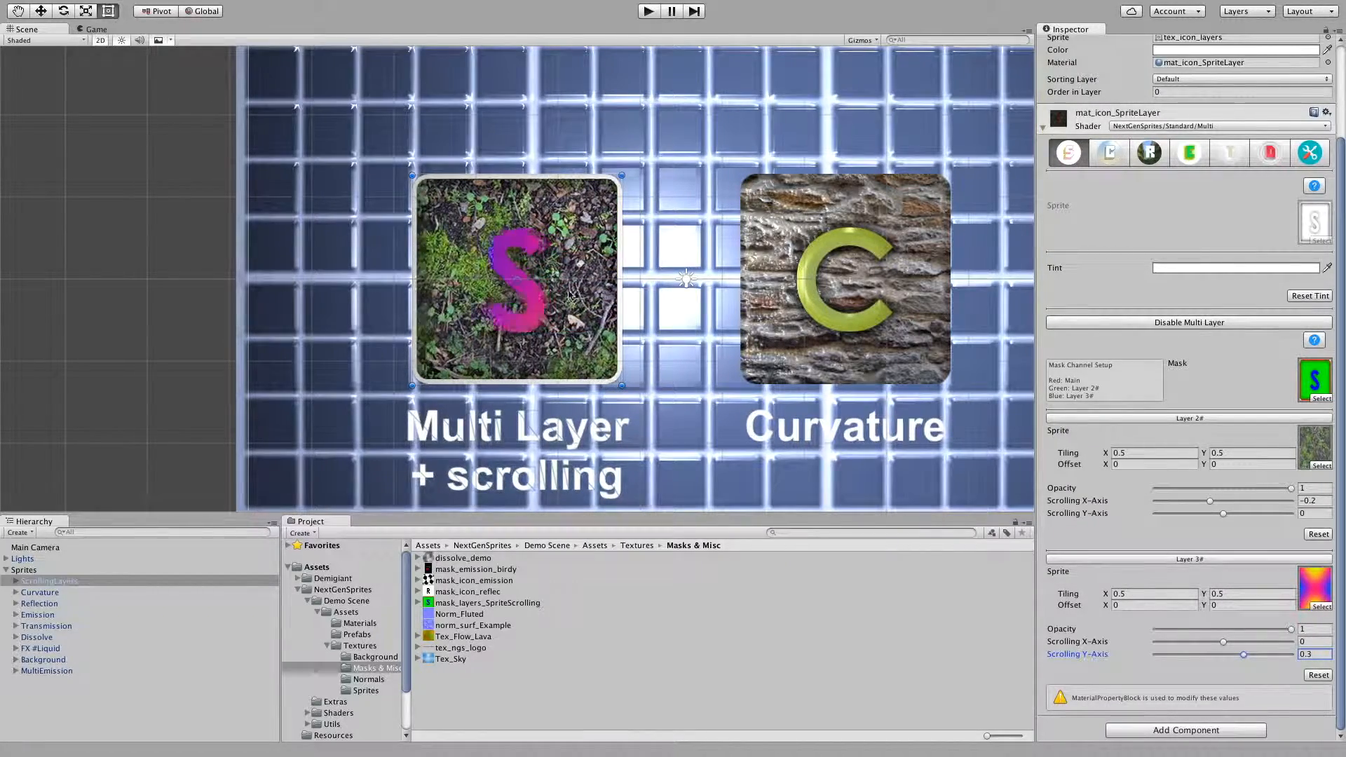
scroll(568, 293, down, 1)
scroll(568, 293, up, 1)
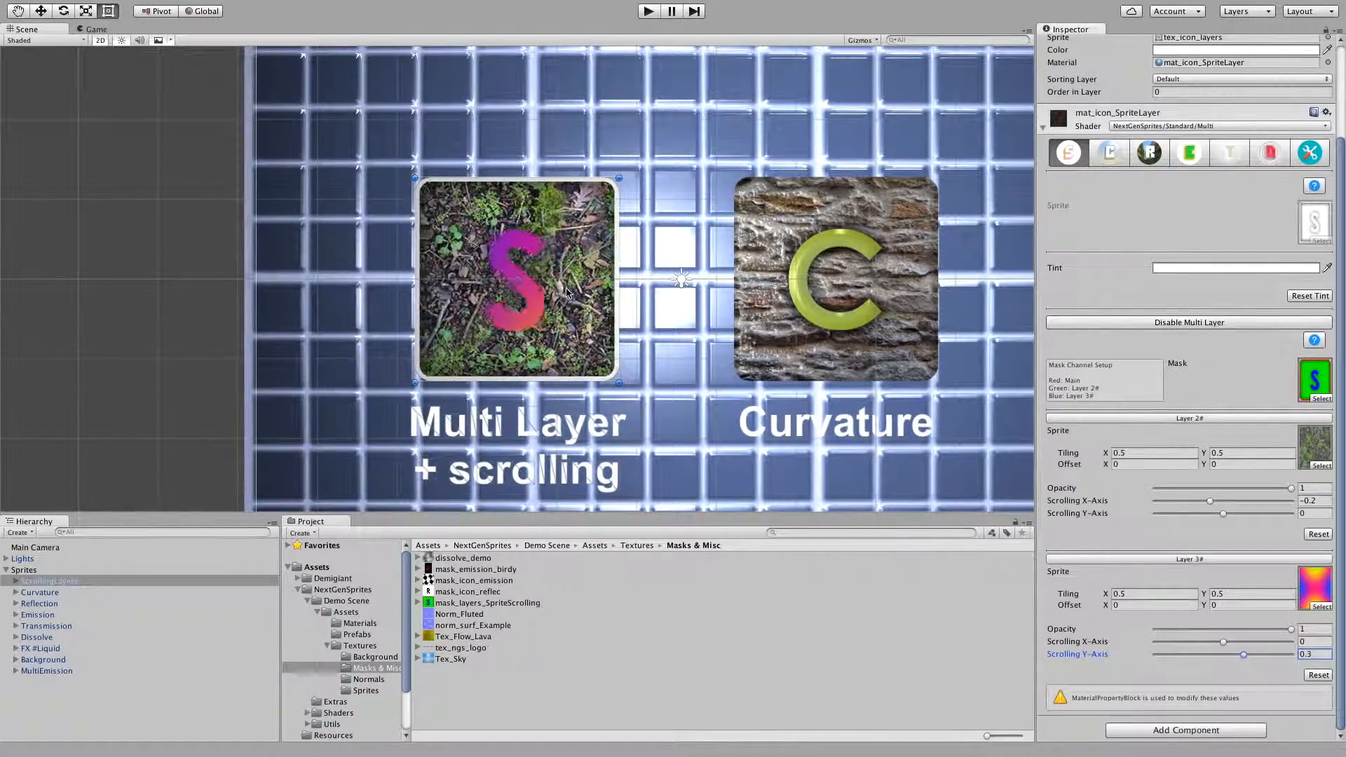
Step: Reopen the multi-layer mask texture in Preview and check its red, green and blue channel areas
click(1325, 382)
double_click(1326, 382)
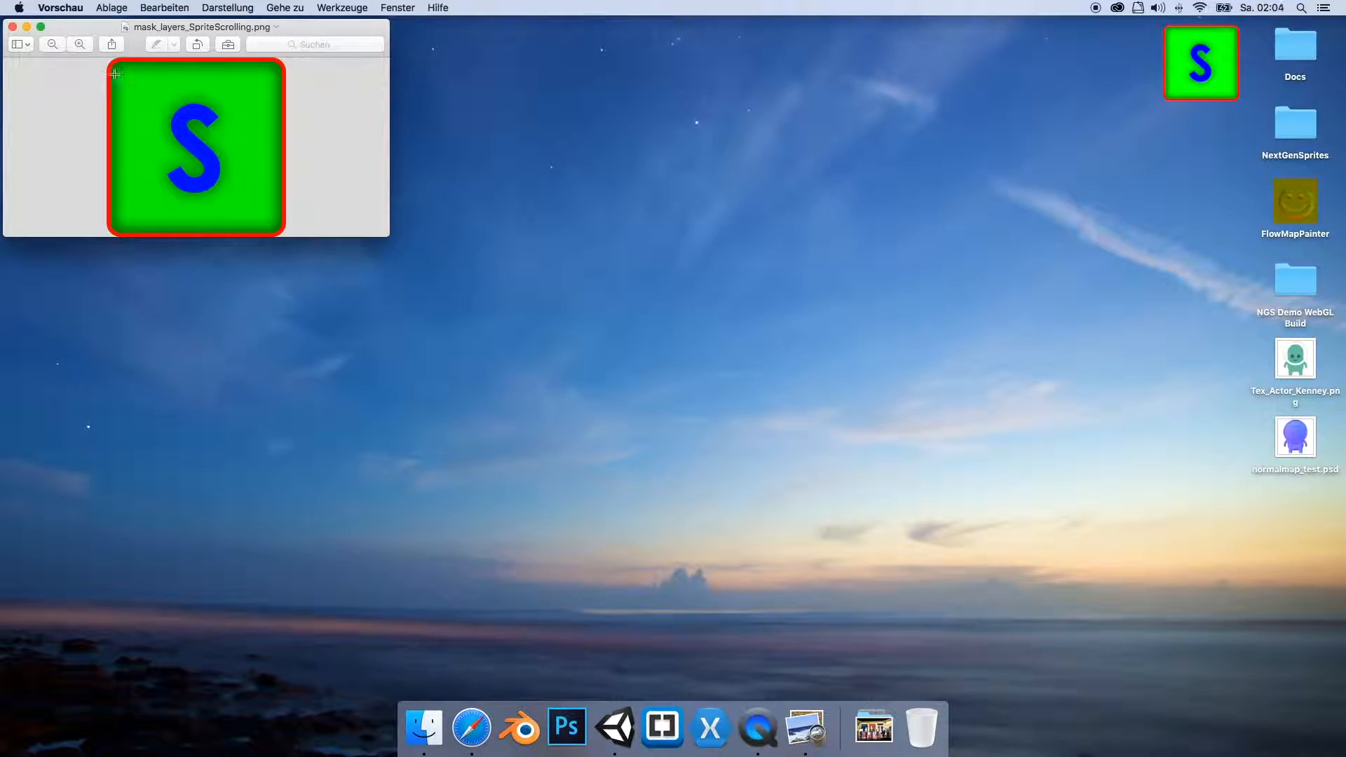
click(202, 113)
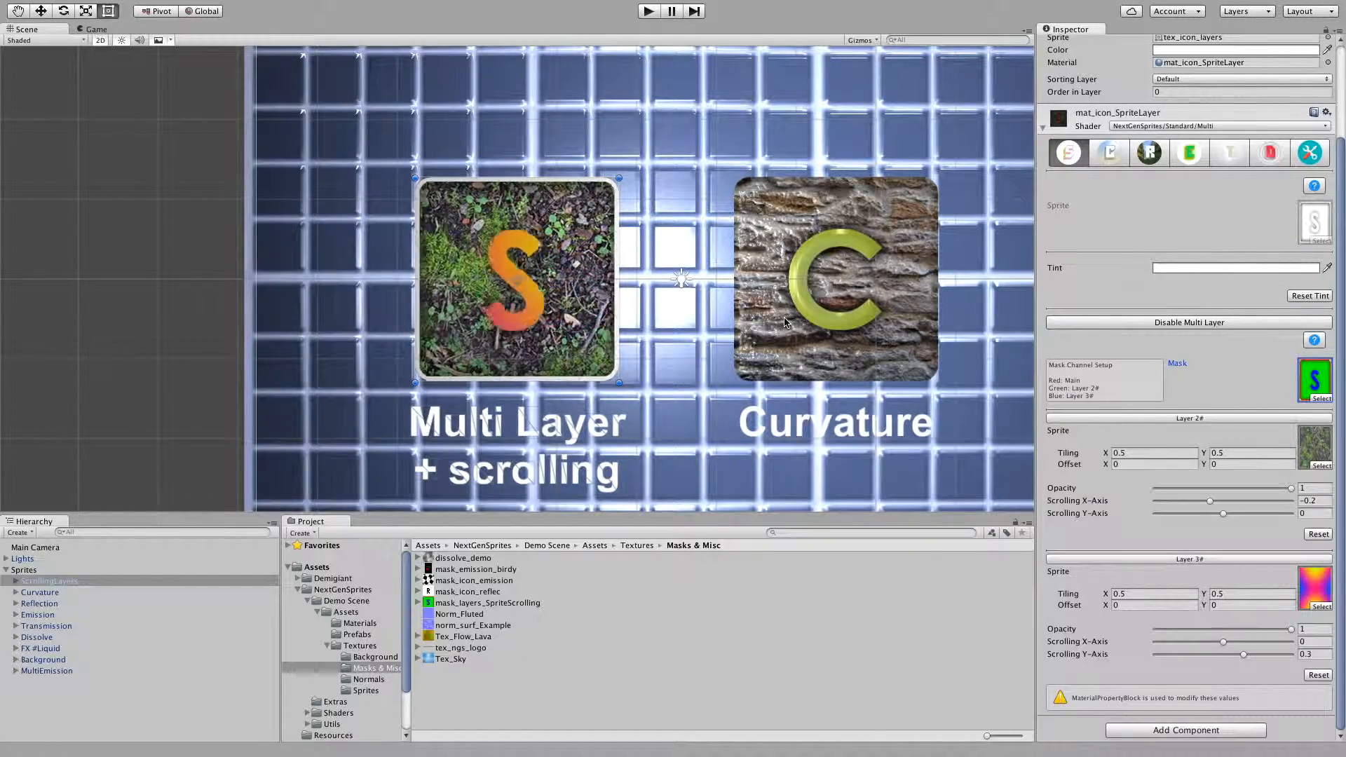
Step: Select the MultiEmission bird sprite at the far end of the demo scene
scroll(785, 321, down, 2)
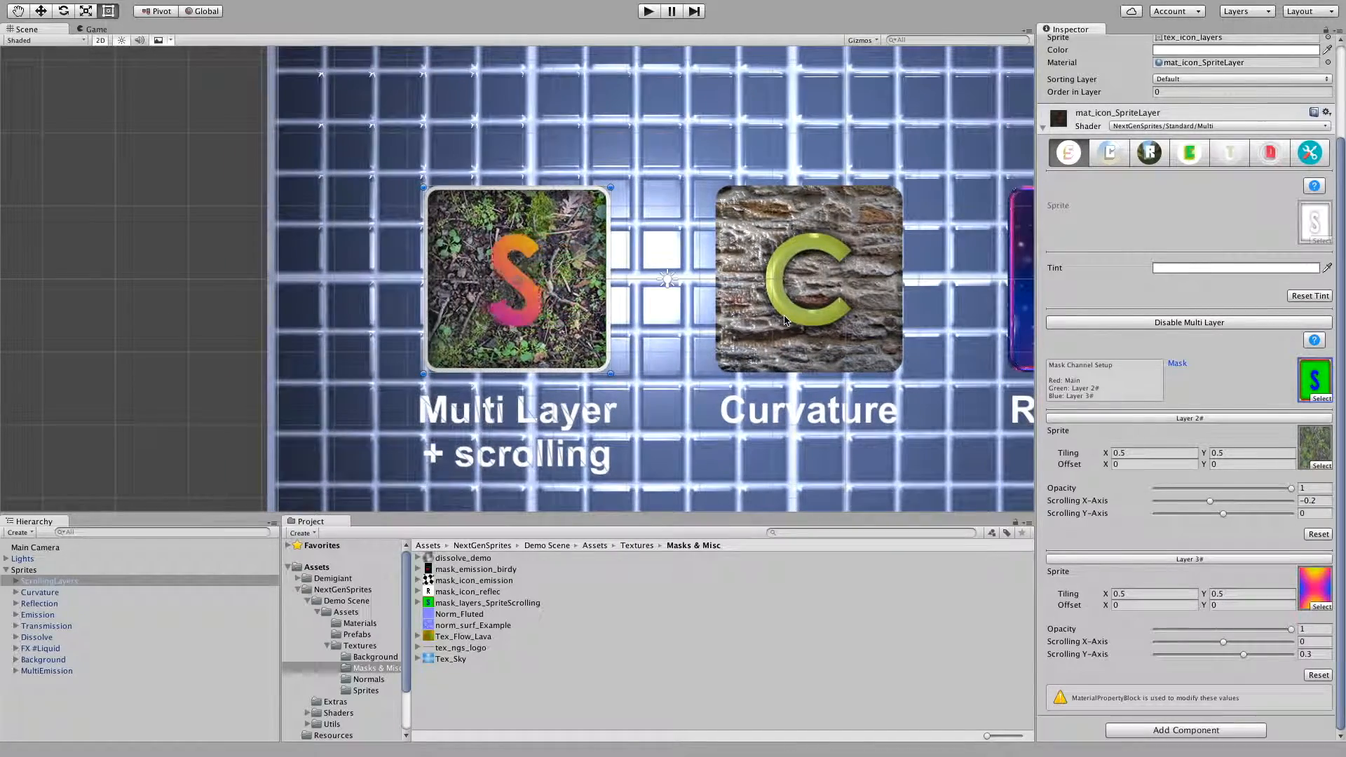
scroll(785, 320, down, 3)
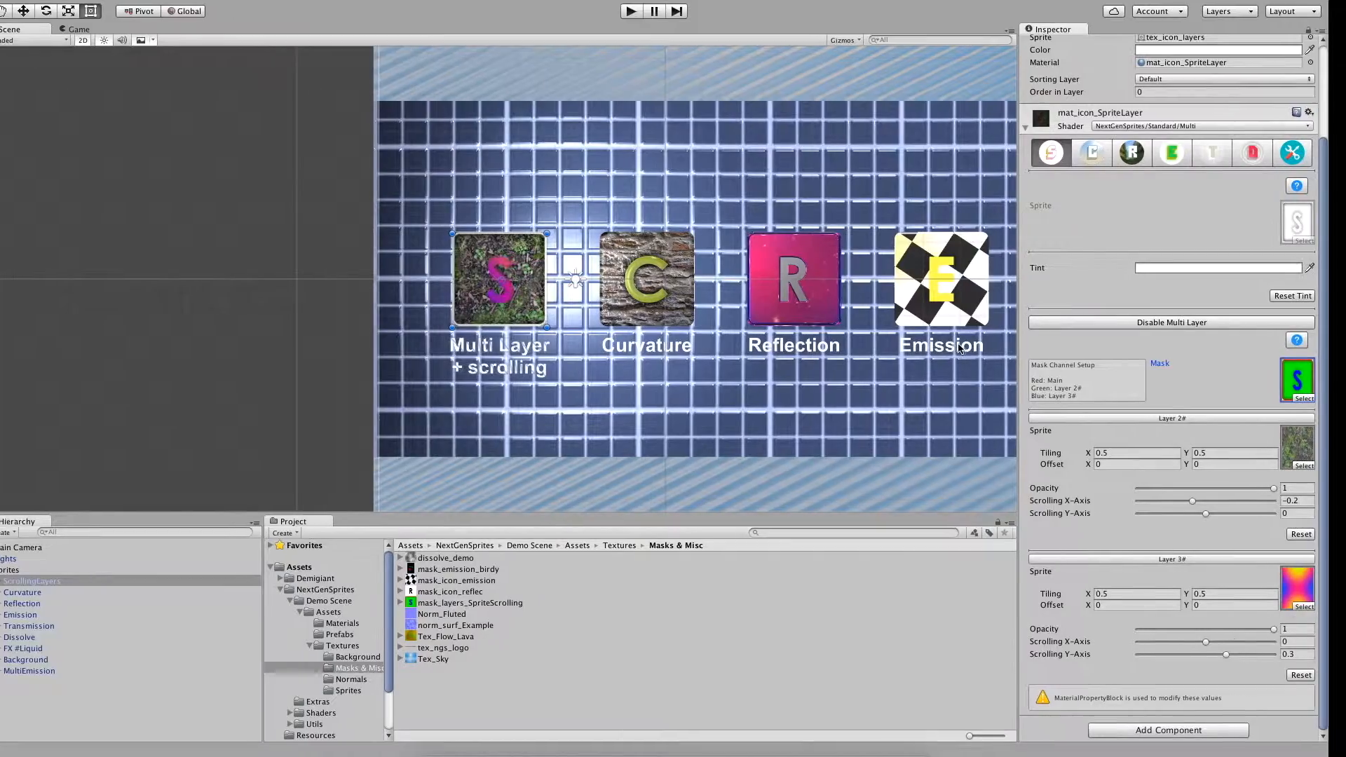
middle_drag(884, 332, 590, 339)
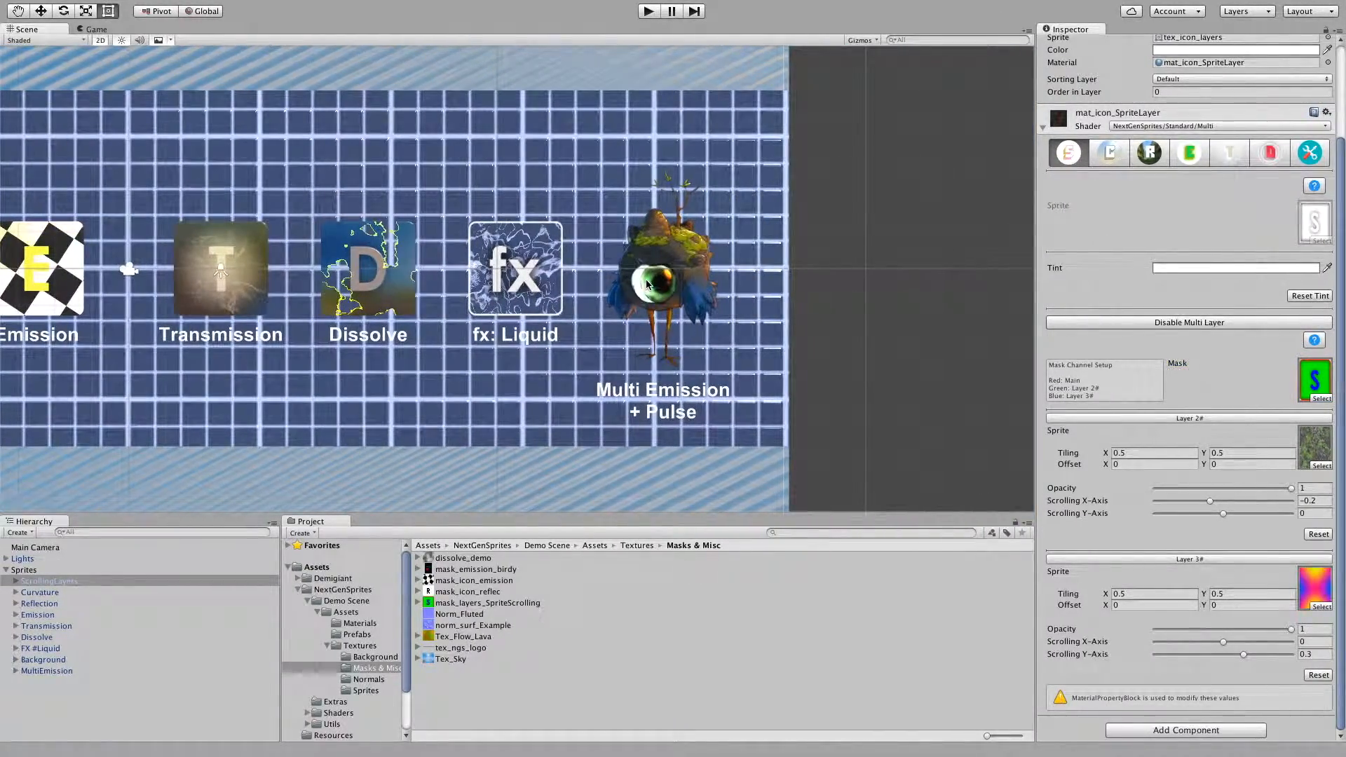
click(646, 283)
Step: In the bird material's emission settings, set the intensity to 3 and enable multi layer masking
click(1195, 263)
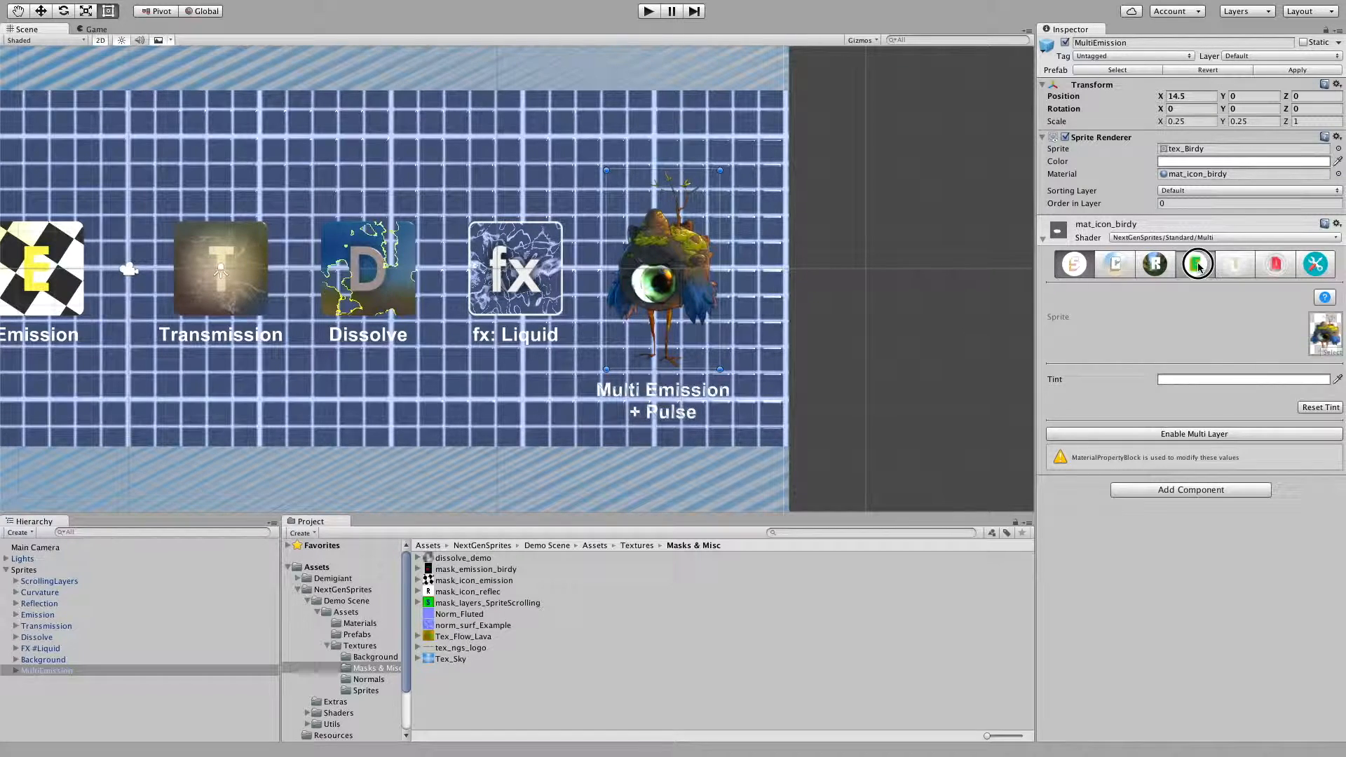
mouse_move(1231, 408)
mouse_down()
mouse_move(1268, 405)
mouse_move(1234, 405)
mouse_move(1247, 407)
mouse_up()
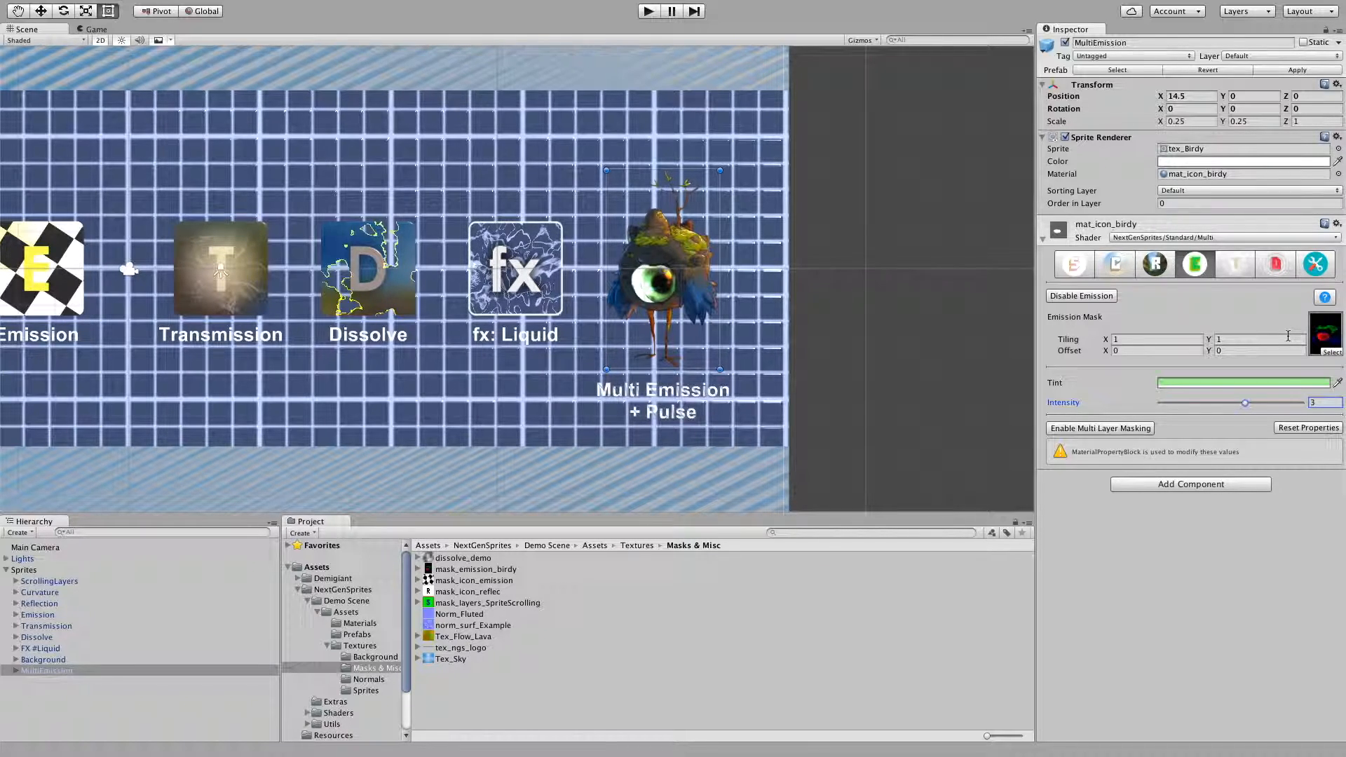
click(1143, 428)
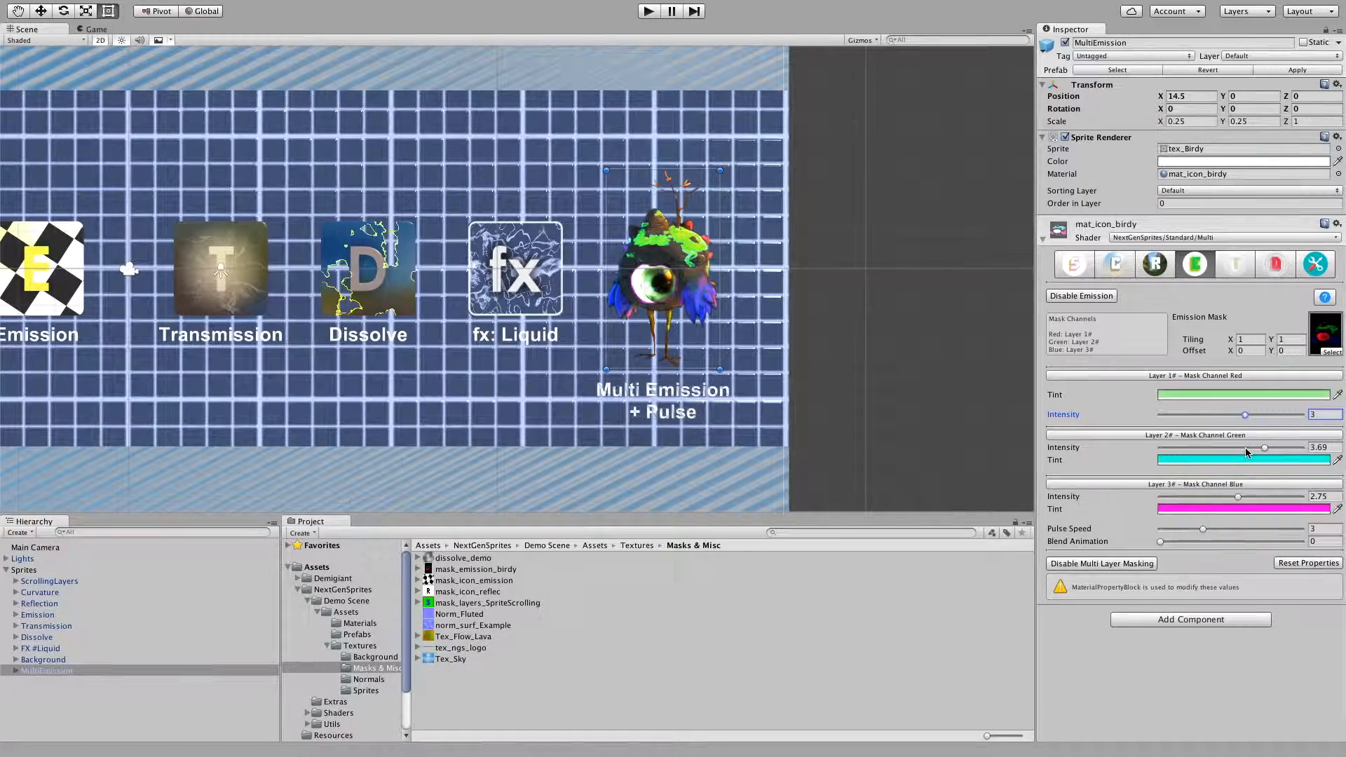
Step: Open the bird's emission mask in Preview, examine its colour channels, and return to Unity
click(1325, 334)
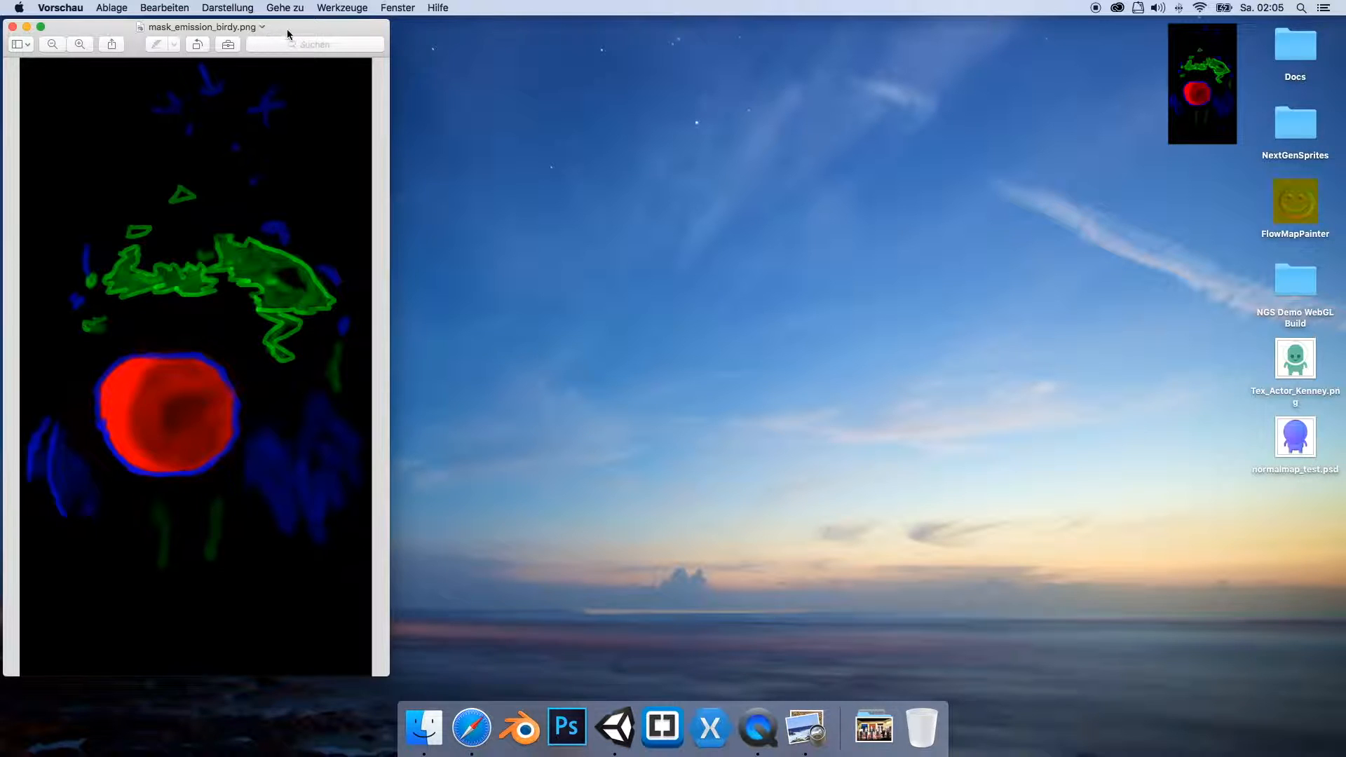
drag(288, 33, 606, 56)
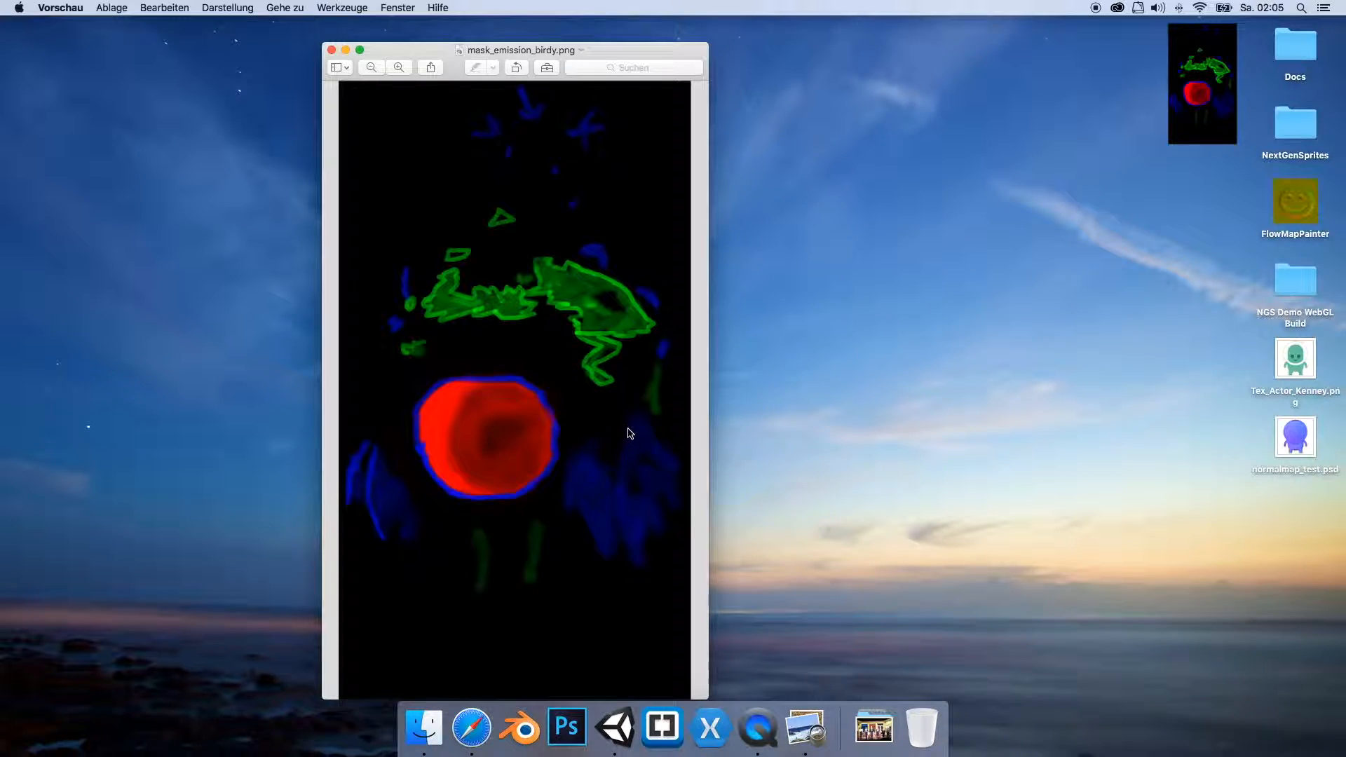
click(332, 50)
key(ctrl+Right)
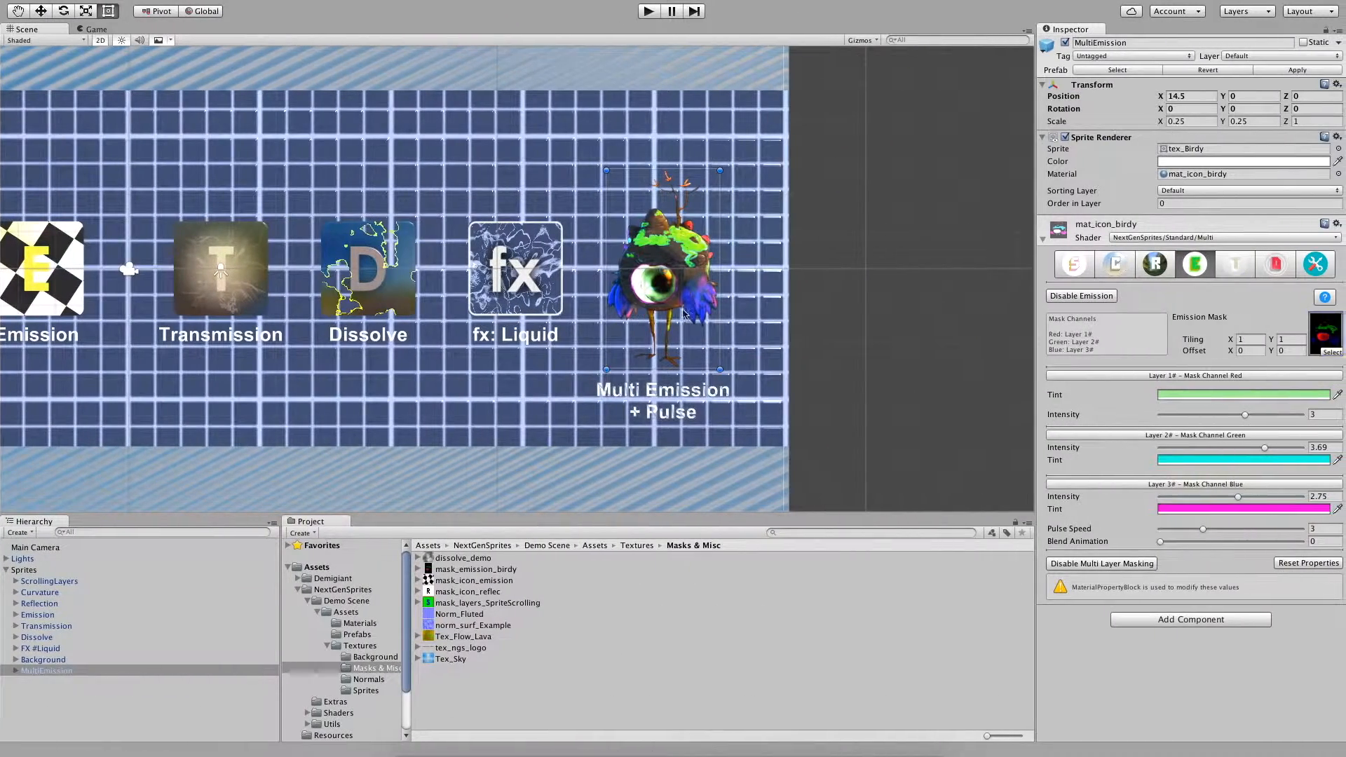
Step: Set the Layer 1 emission tint of the bird's eye to dark blue, RGB 0, 16, 180
click(1237, 395)
drag(1091, 306, 1132, 321)
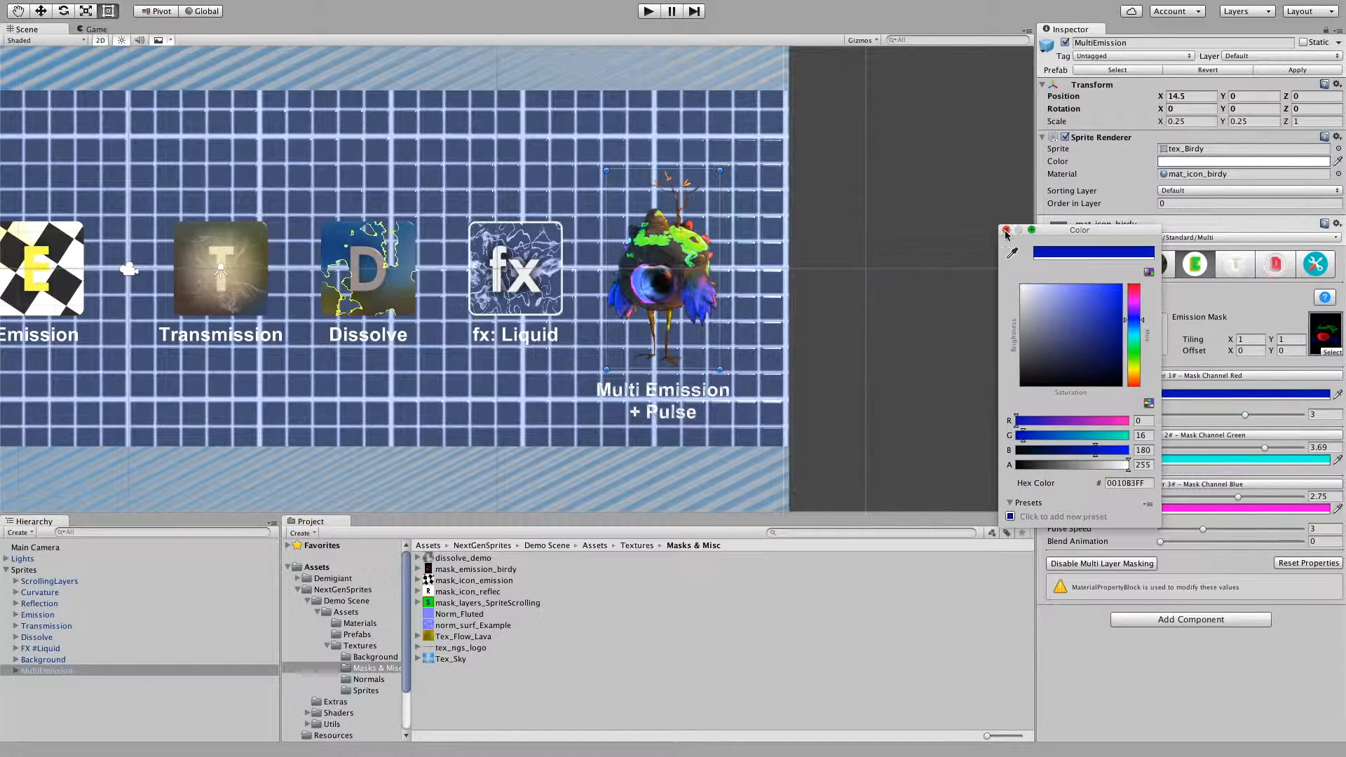
click(1006, 230)
Step: Set the Layer 1 emission intensity to 2.8 and its tint to white
mouse_move(1245, 415)
mouse_down()
mouse_move(1084, 414)
mouse_move(1239, 418)
mouse_up()
click(1237, 394)
drag(1073, 342, 1017, 282)
click(1006, 231)
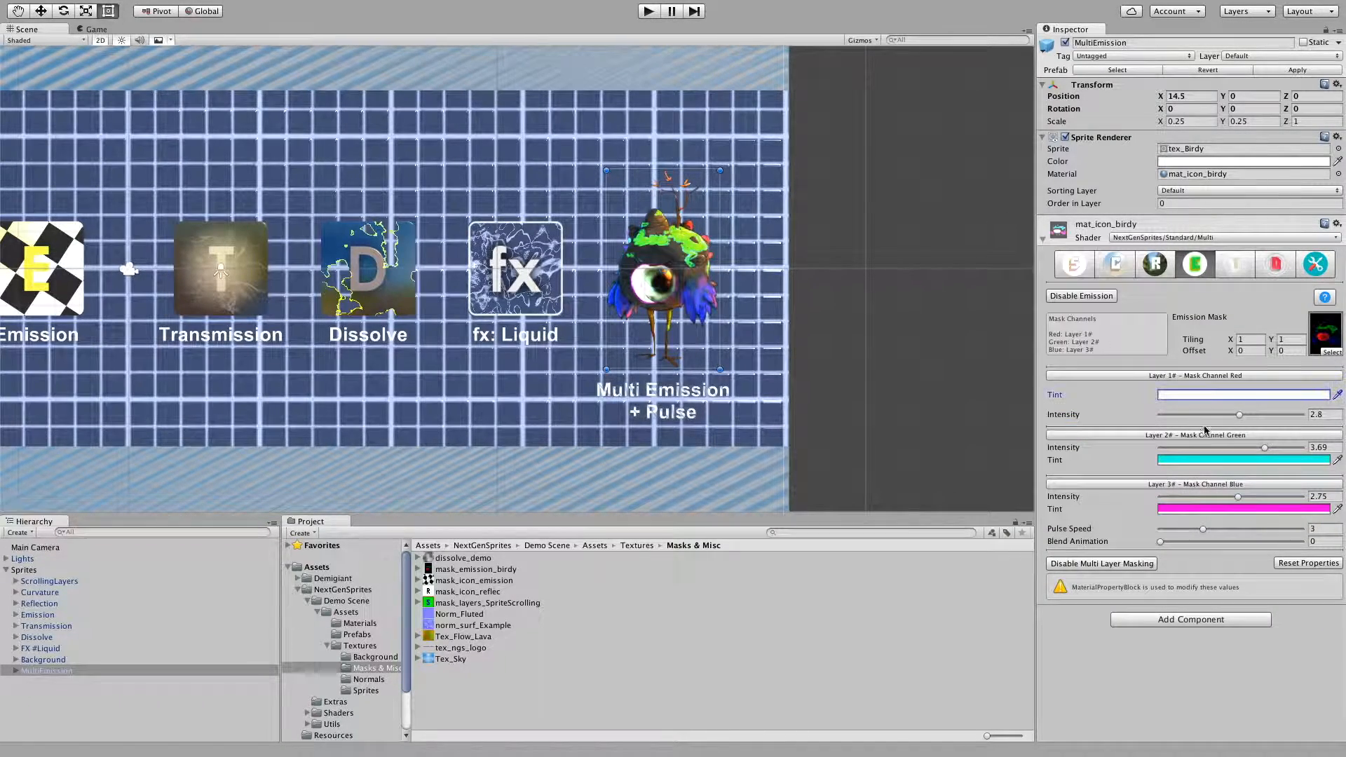
Step: Set the Layer 2 emission tint to a muted green, RGB 105, 206, 143
click(1223, 460)
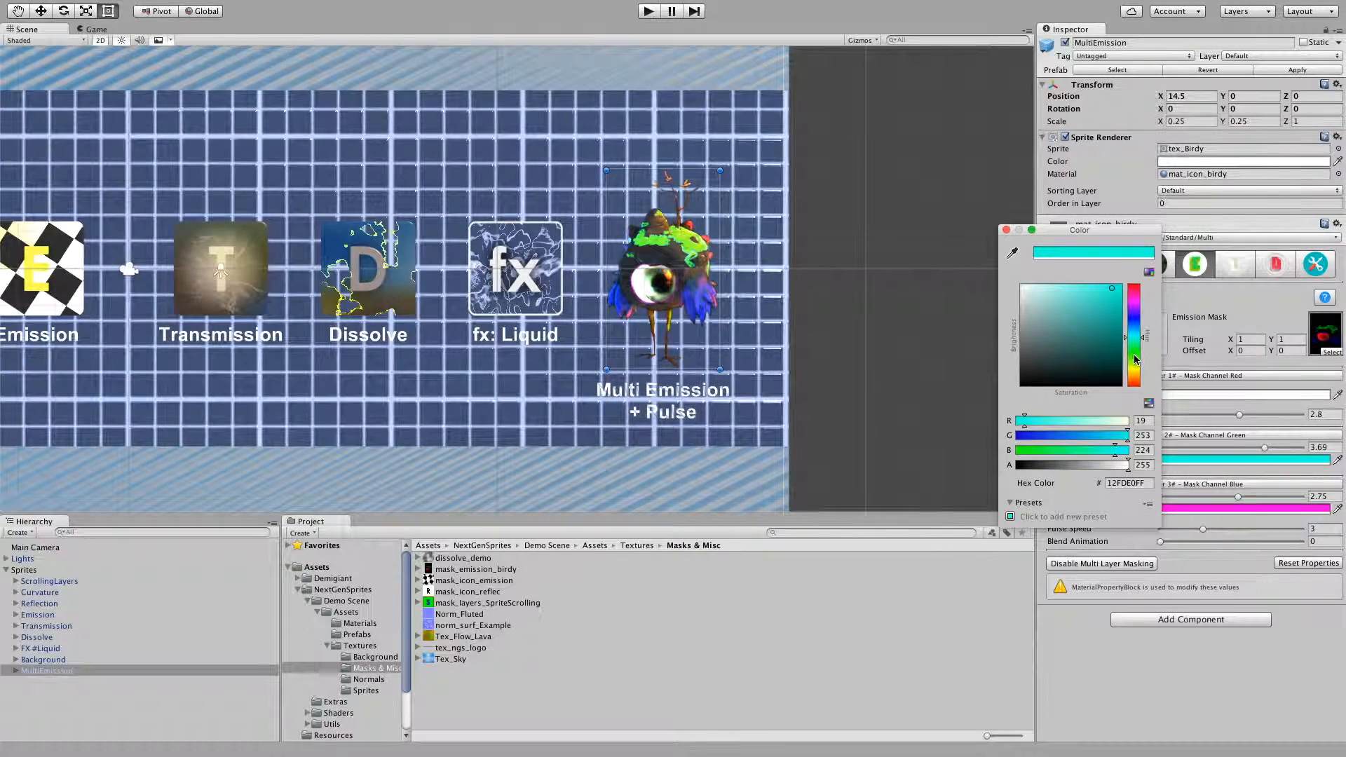
click(1136, 359)
drag(1131, 325, 1063, 298)
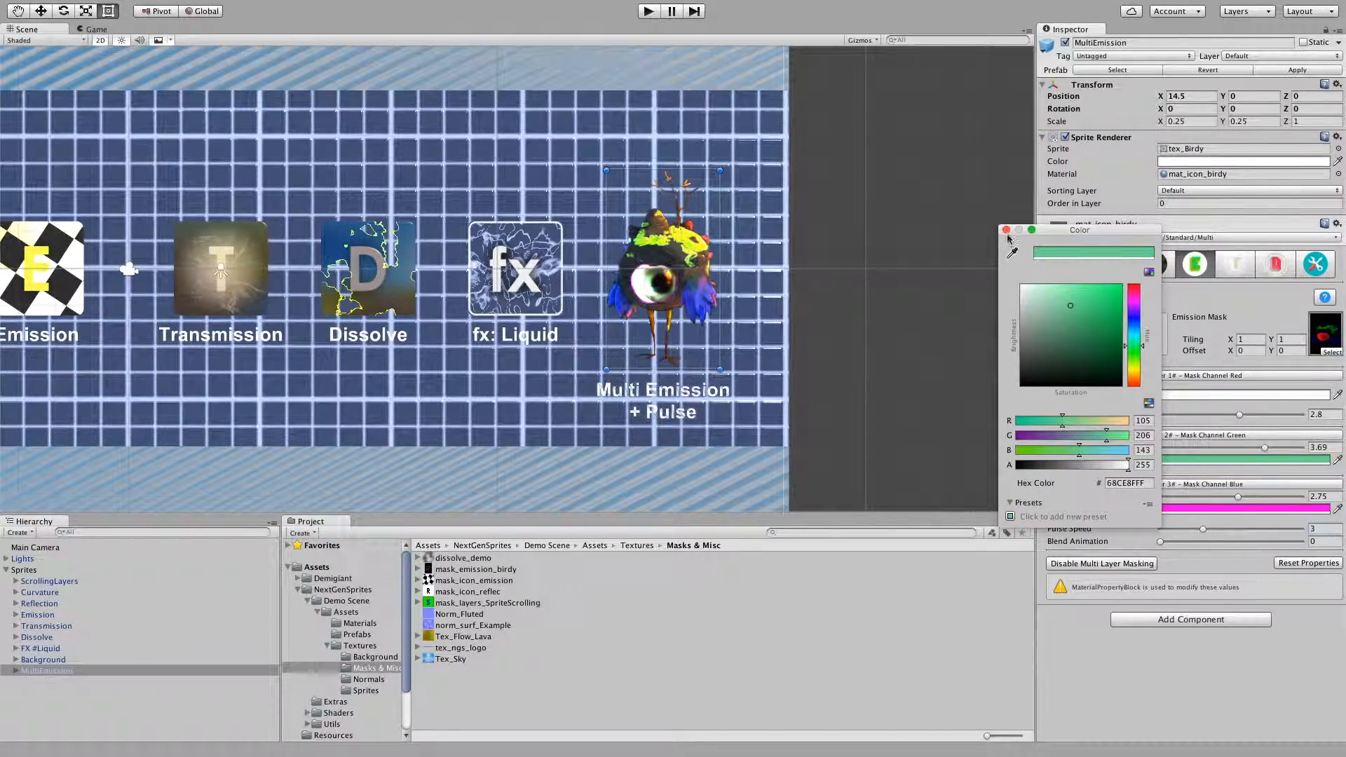
Step: Close the colour picker and set the bird material's emission Blend Animation to 1
click(1006, 229)
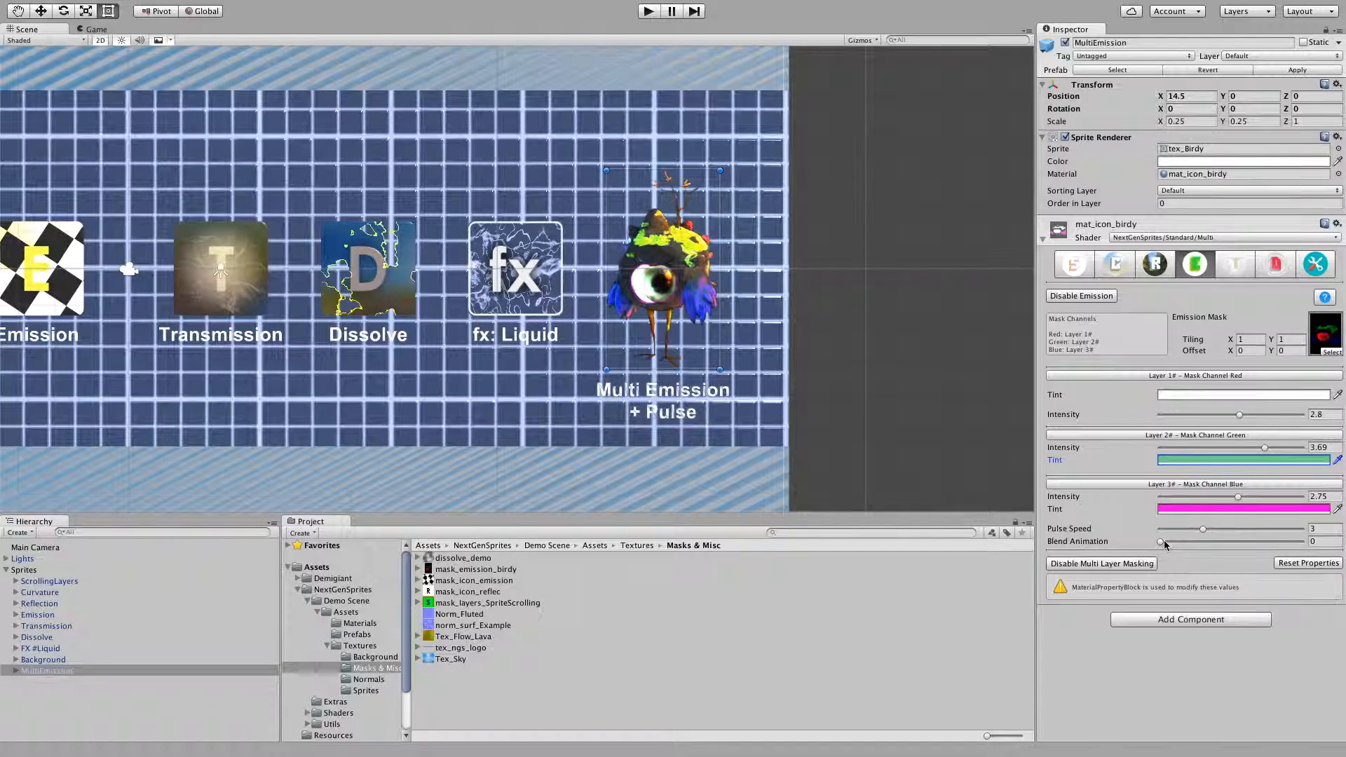
click(1316, 542)
text(1)
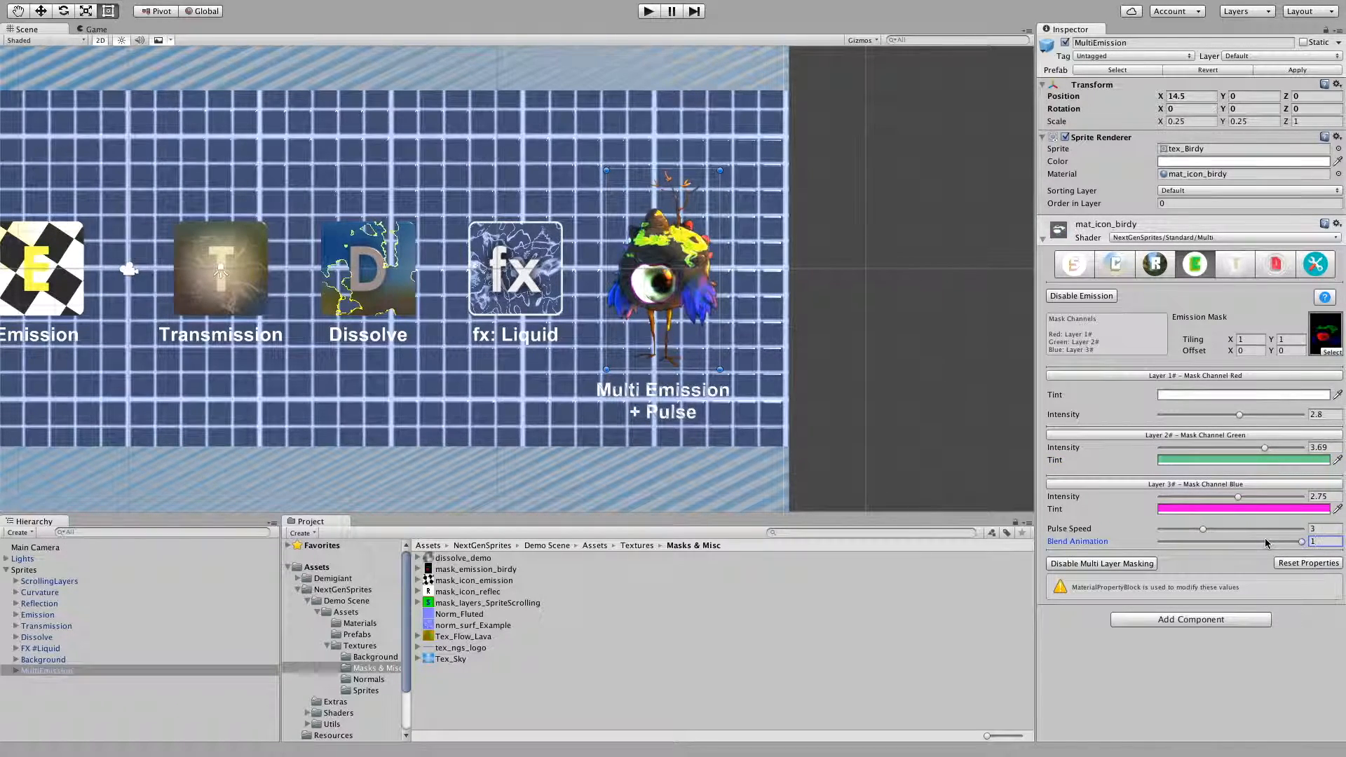
Step: Set the Layer 3 emission tint of the bird to a saturated blue
scroll(652, 307, down, 1)
scroll(652, 307, up, 5)
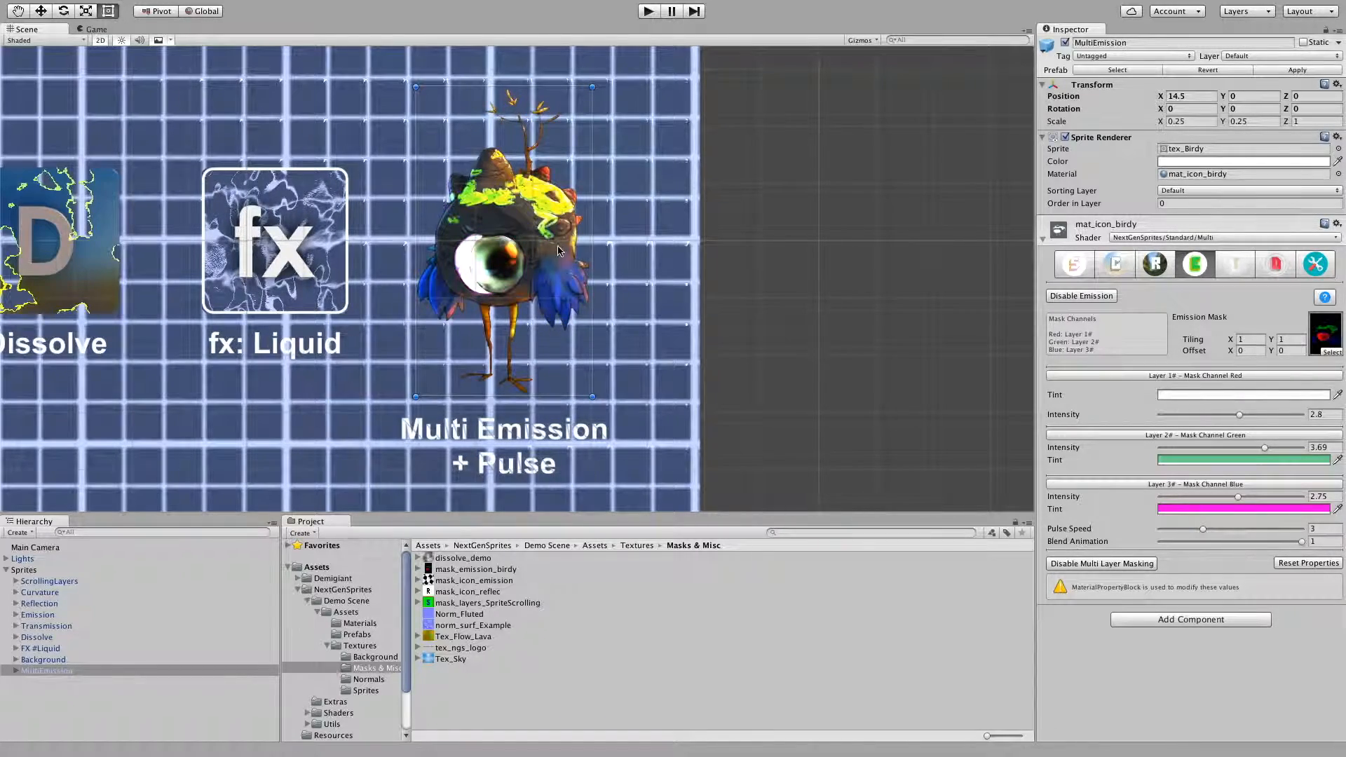
scroll(559, 250, down, 2)
scroll(575, 316, up, 5)
scroll(586, 360, up, 3)
scroll(586, 360, down, 3)
middle_drag(586, 359, 579, 336)
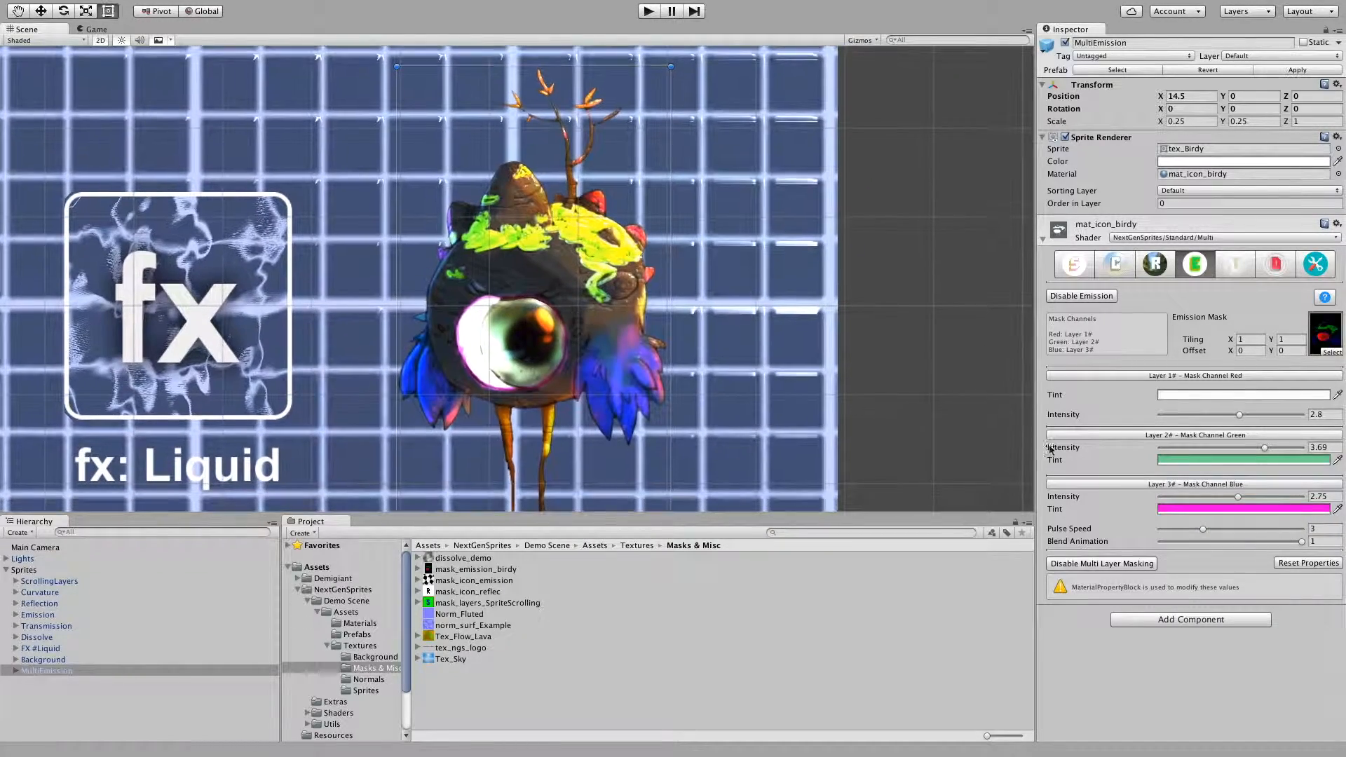
click(1238, 505)
click(1136, 348)
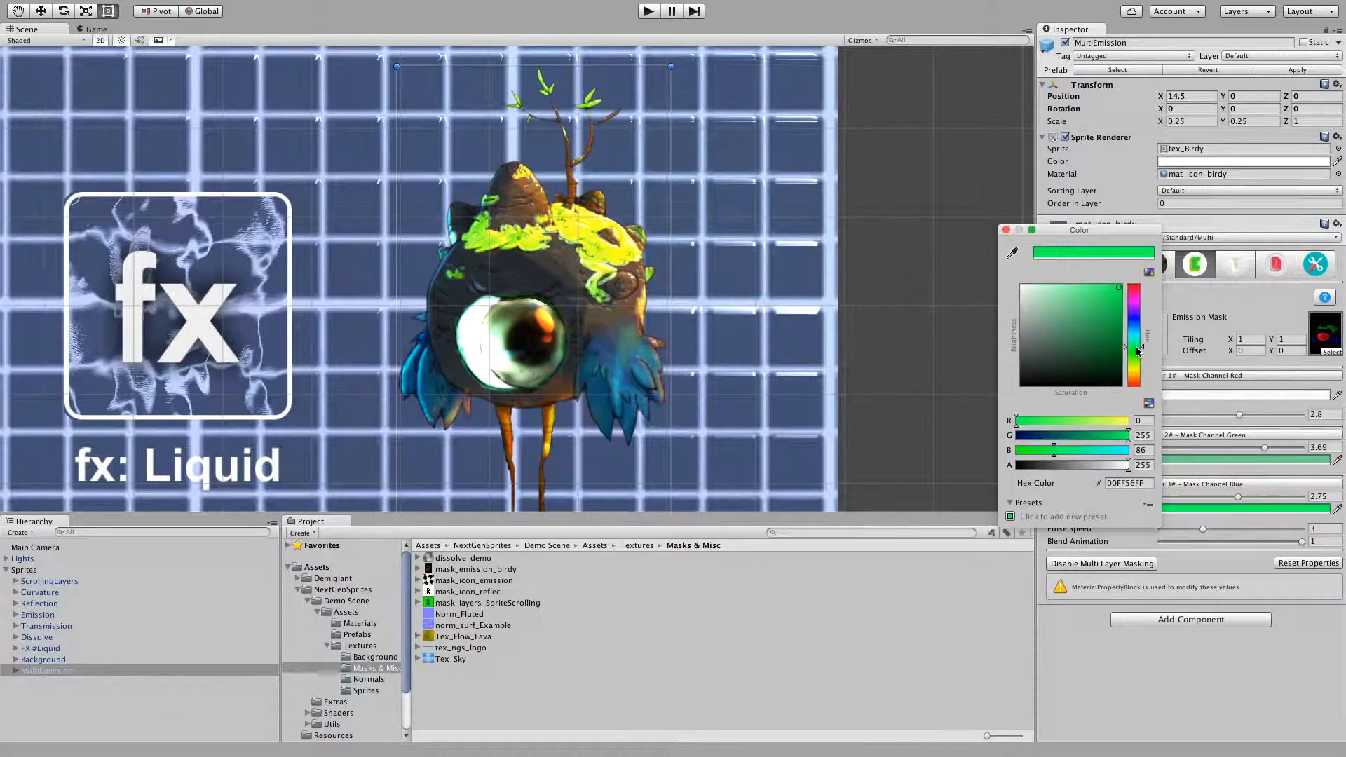
drag(1137, 350, 1139, 320)
click(1006, 229)
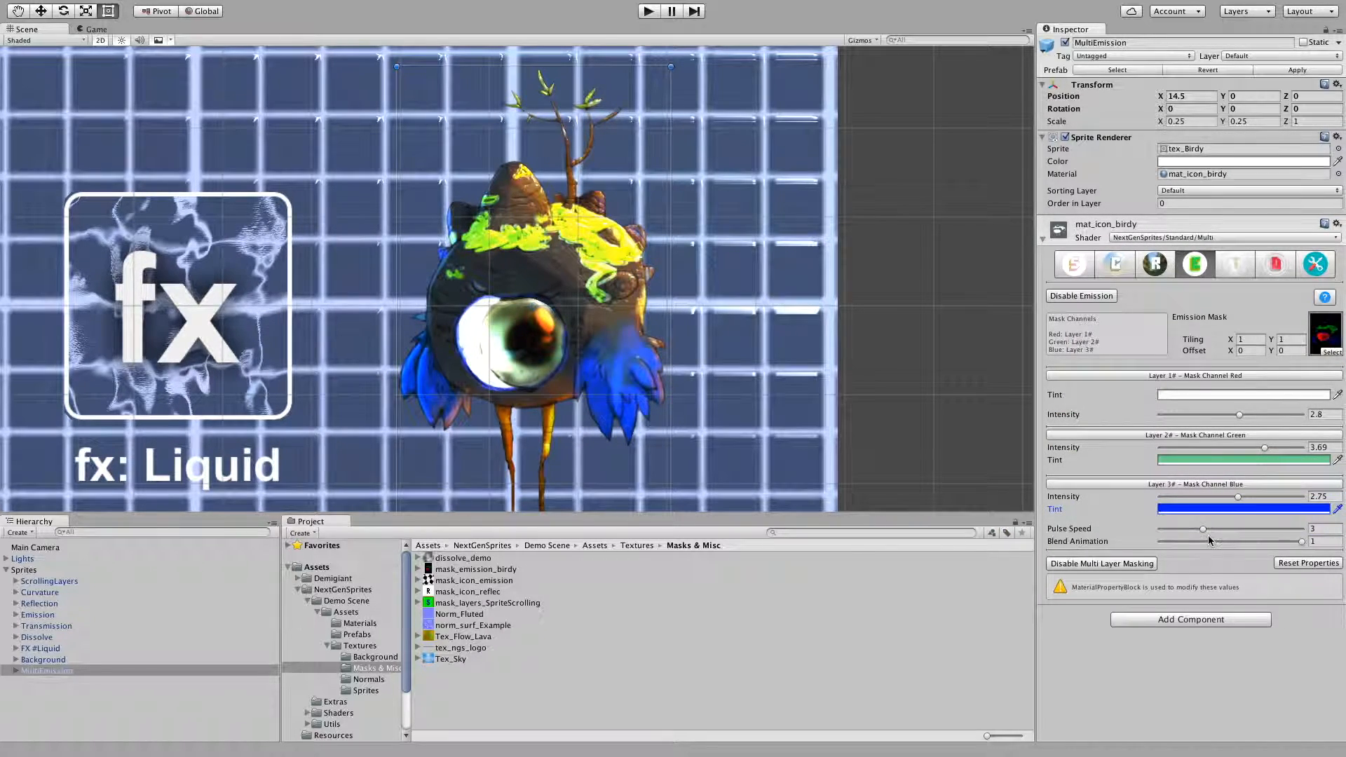
Step: Set the Layer 3 emission intensity to 4.36, and try a pulse speed of 7 before settling on 0.2
drag(1237, 497, 1283, 496)
key(Tab)
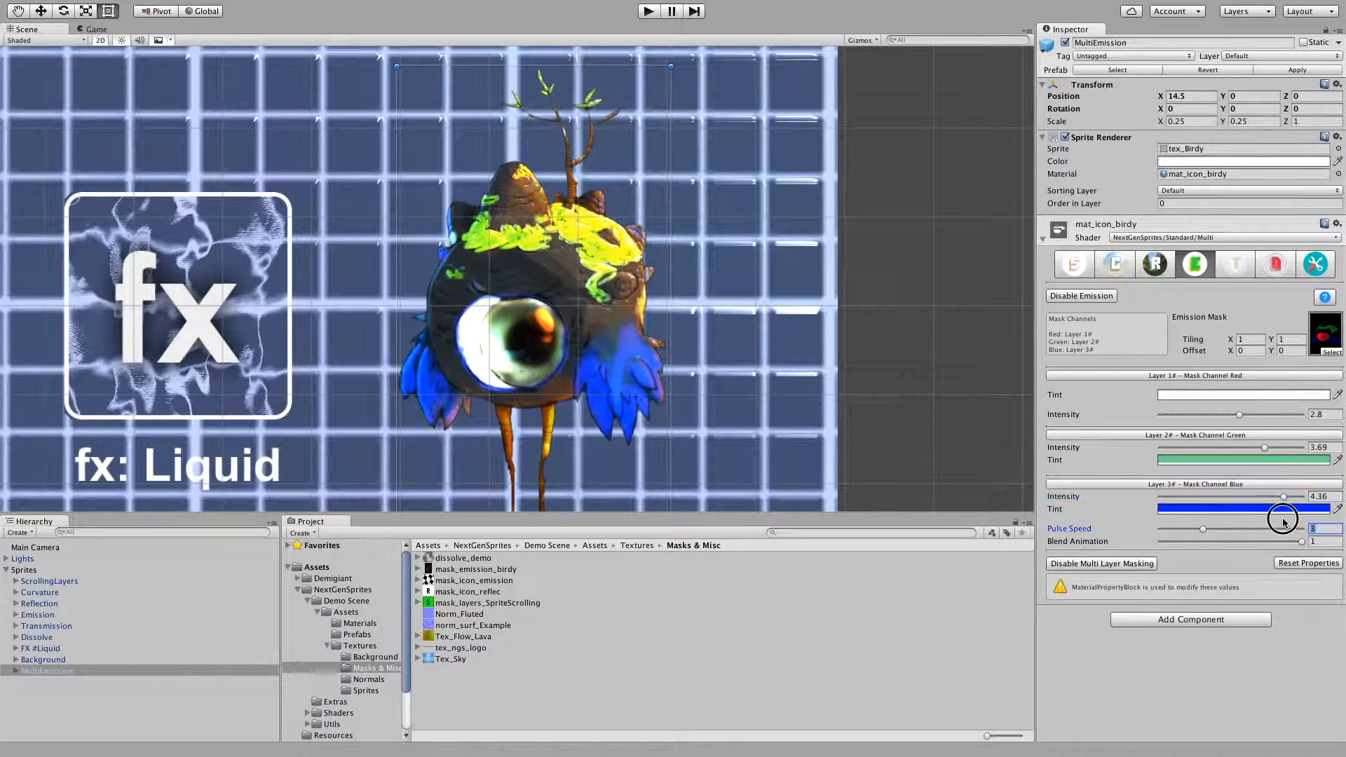
text(7)
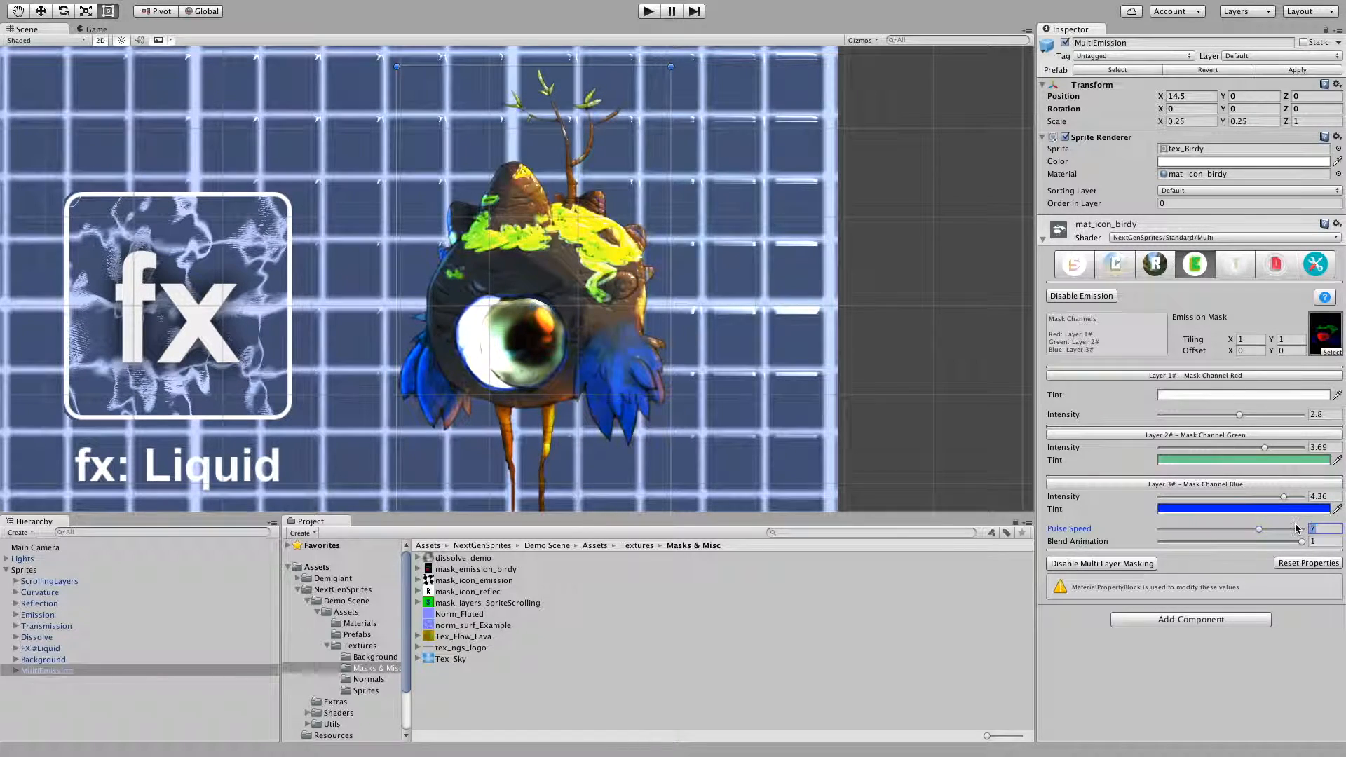
text(0.2)
key(Return)
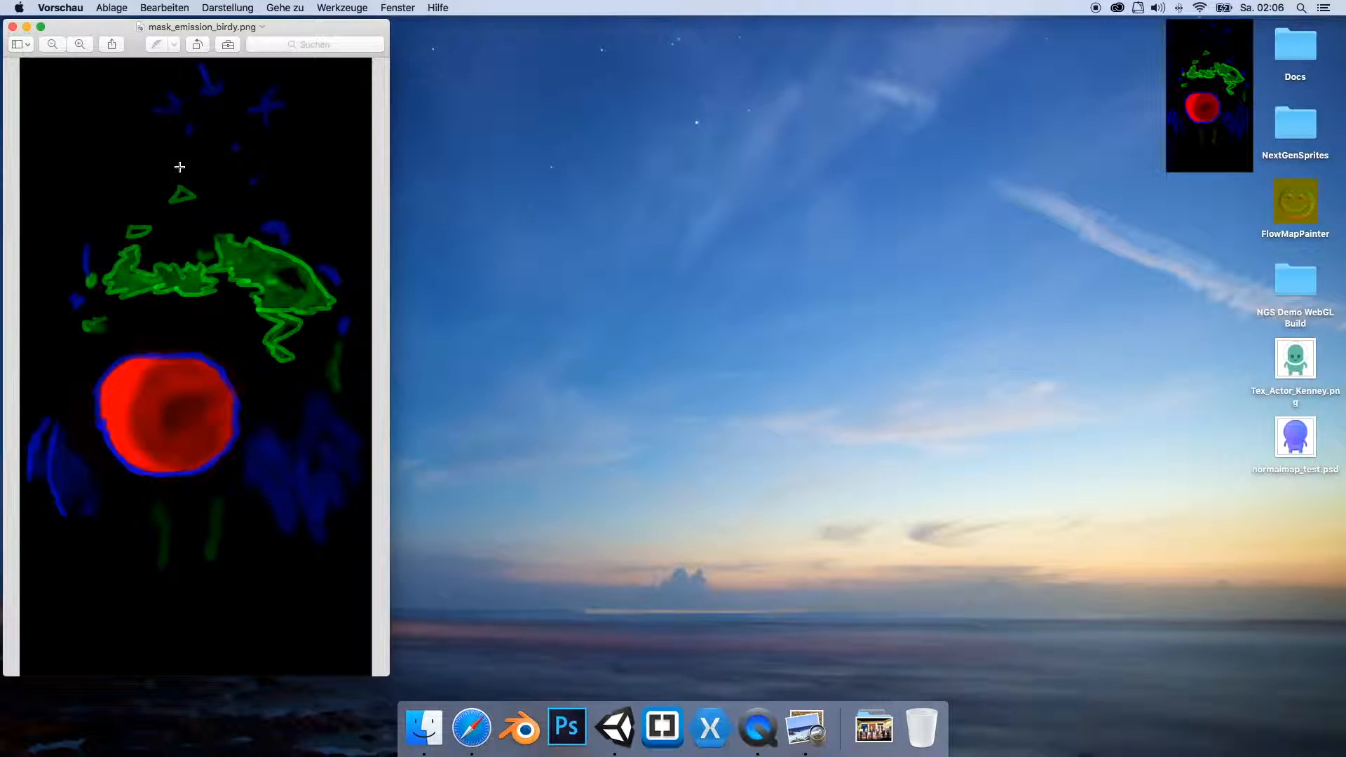
Step: Close the bird's emission mask in Preview, return to Unity and view the whole row of demo sprites in the scene
click(12, 28)
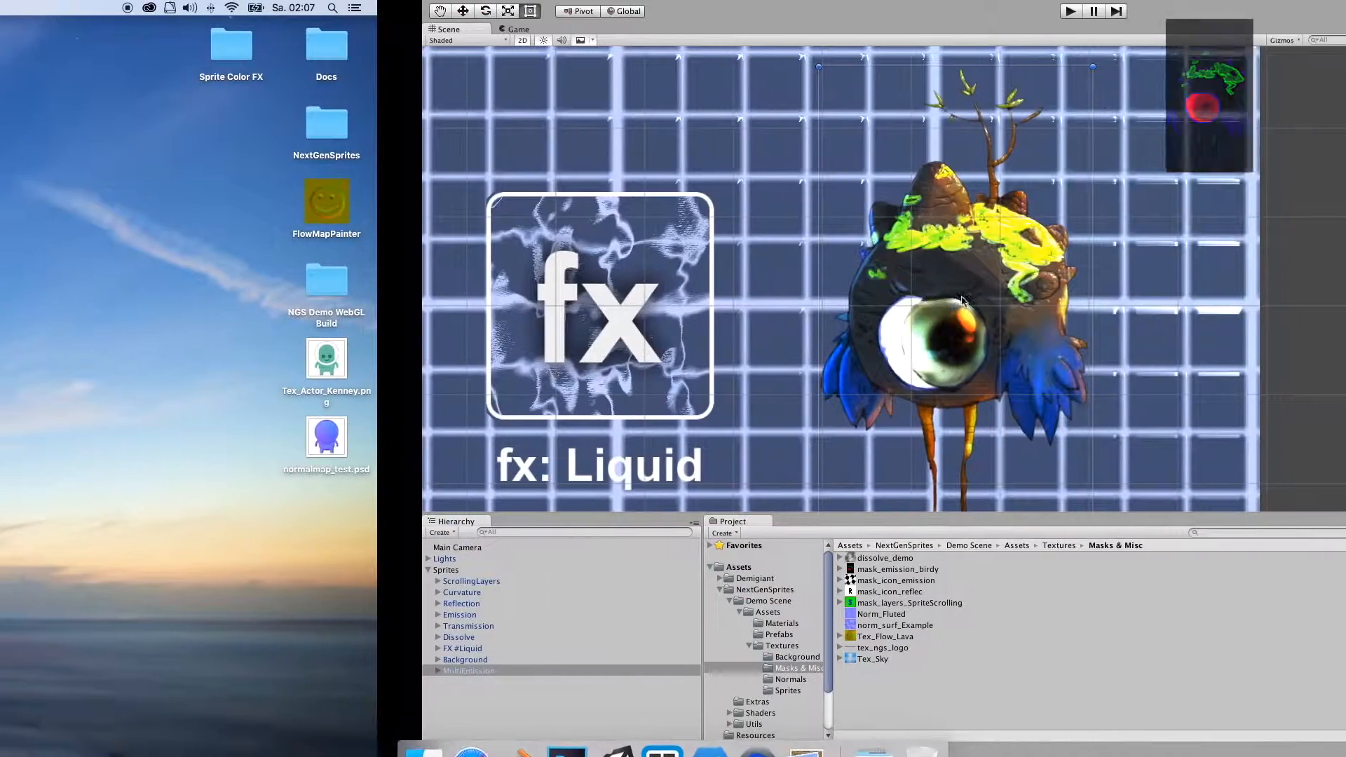
scroll(996, 294, down, 3)
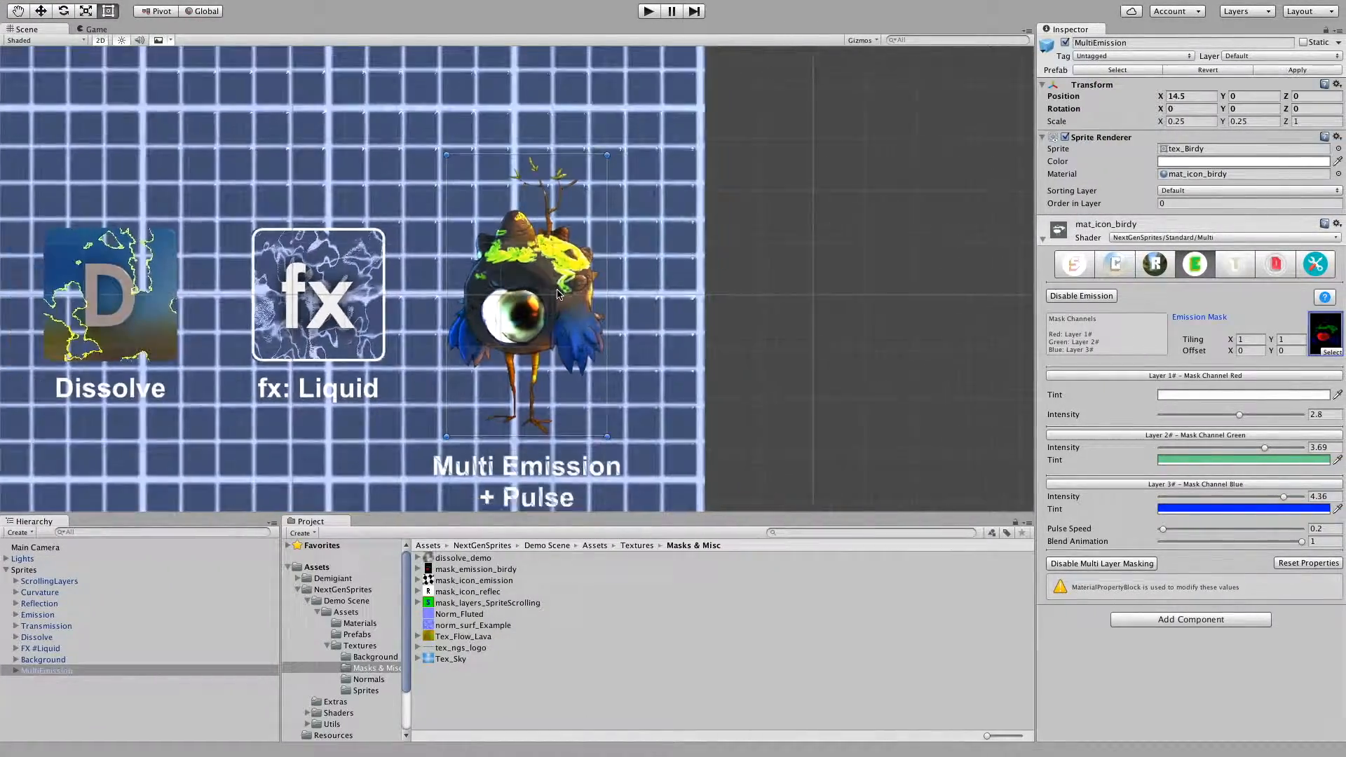
scroll(558, 295, down, 5)
middle_drag(204, 296, 496, 301)
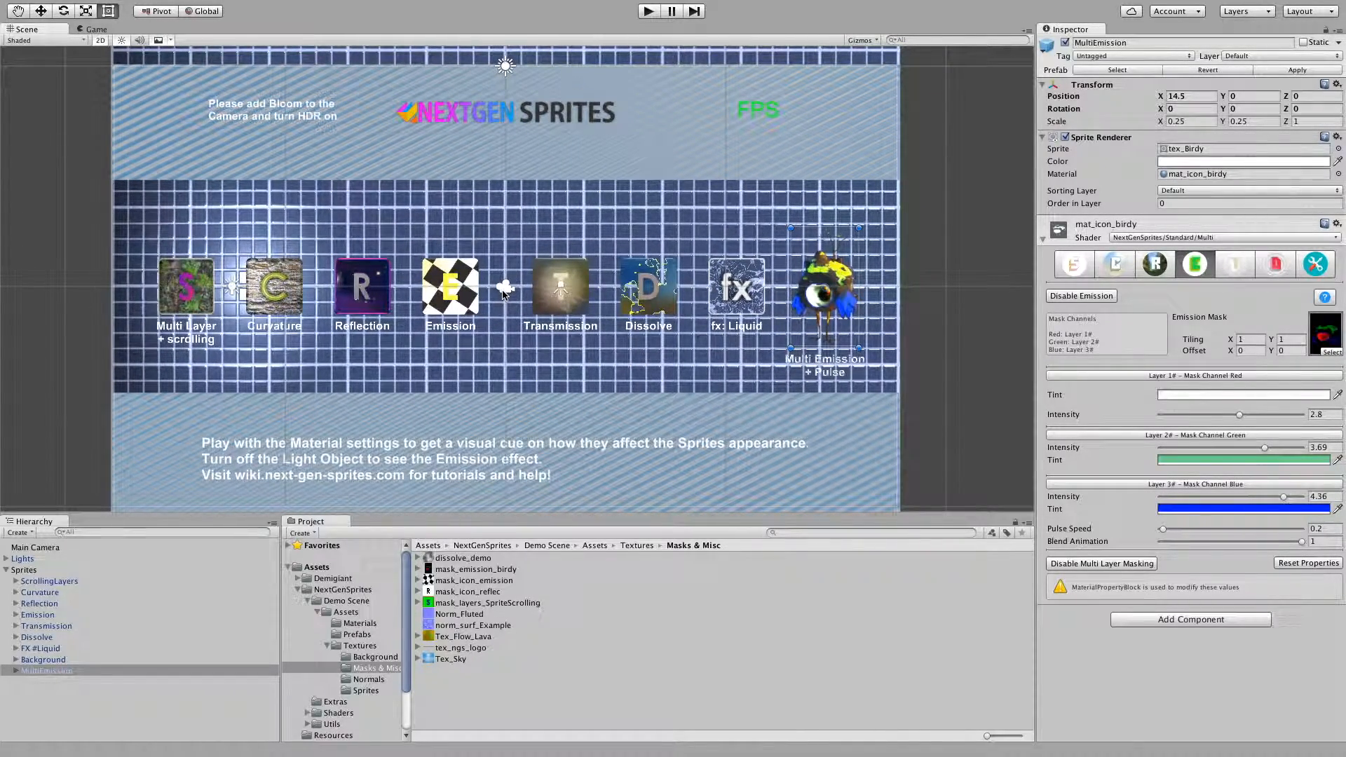
scroll(503, 293, up, 2)
scroll(502, 294, up, 1)
middle_drag(503, 294, 548, 283)
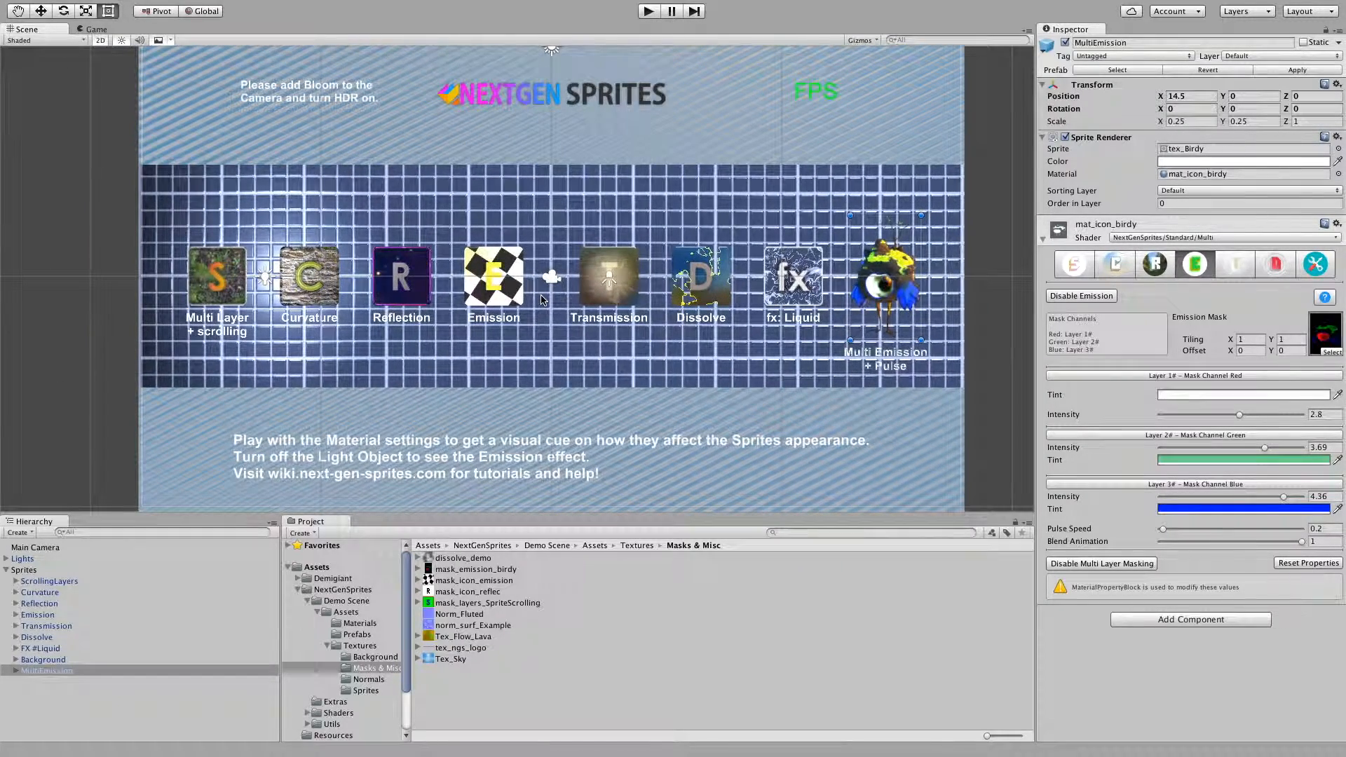